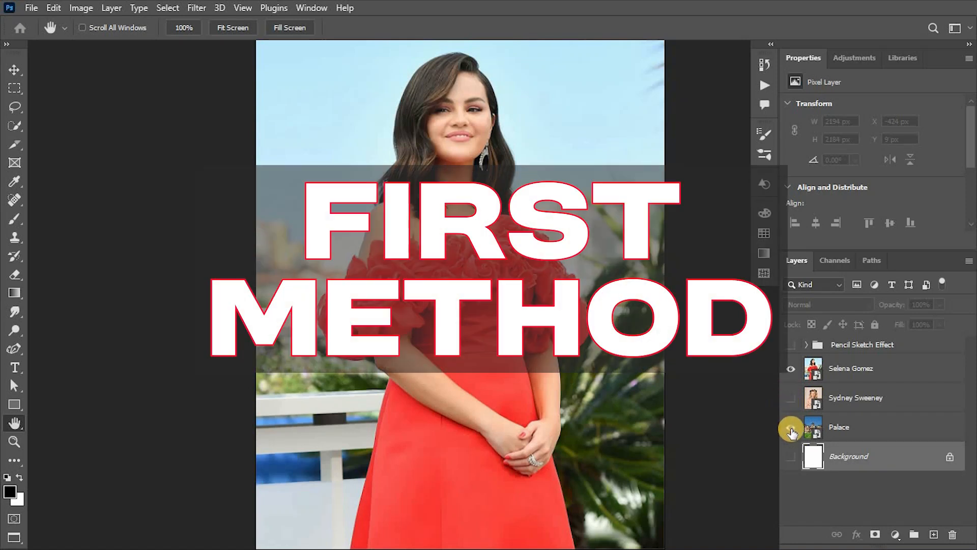
Step: Hide the Palace layer and duplicate the Selena Gomez layer
click(791, 427)
click(862, 368)
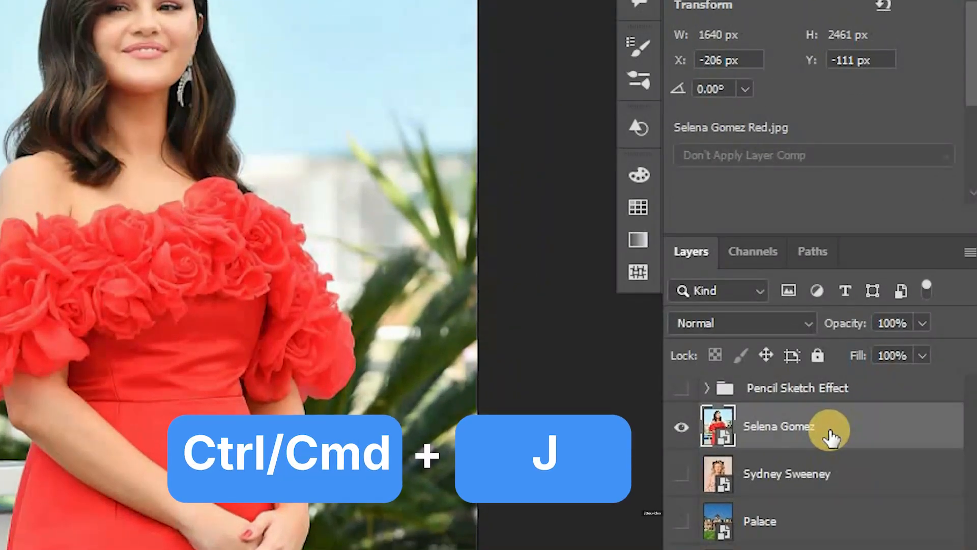
key(ctrl+j)
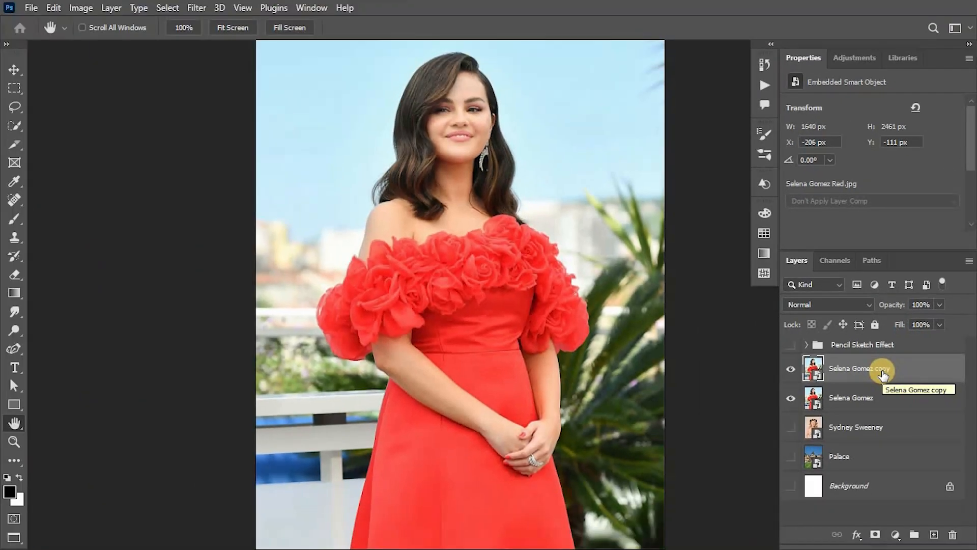
Step: Add a Black & White adjustment layer with the default preset above the duplicated portrait layer
click(896, 537)
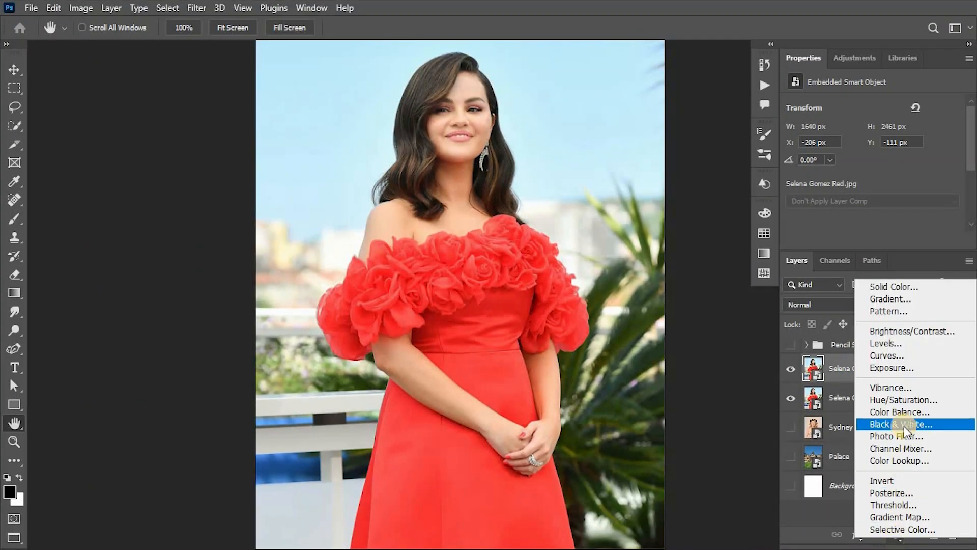
click(918, 426)
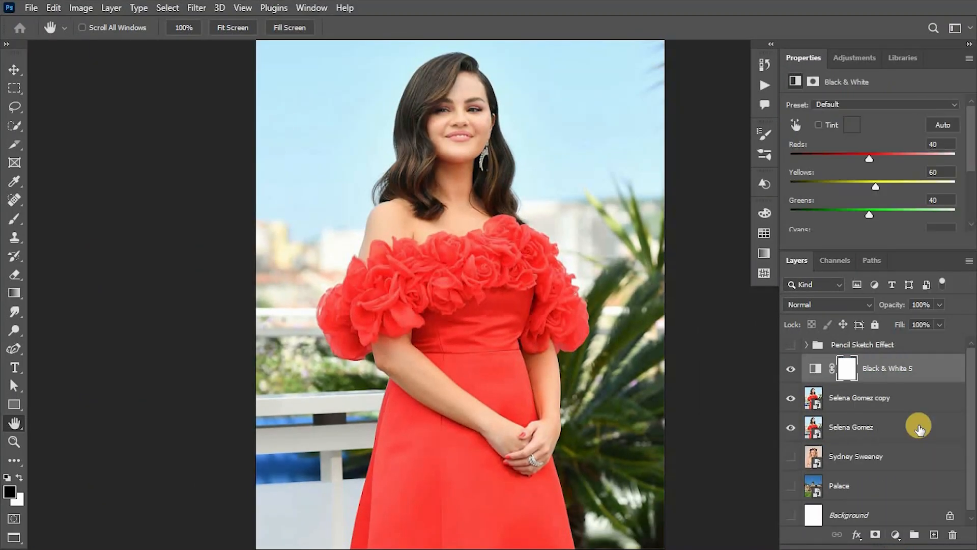
key(v)
Step: Apply Shadows/Highlights to the Selena Gomez copy layer with a highlights amount of 30%, leaving the shadows amount at 50%
click(872, 396)
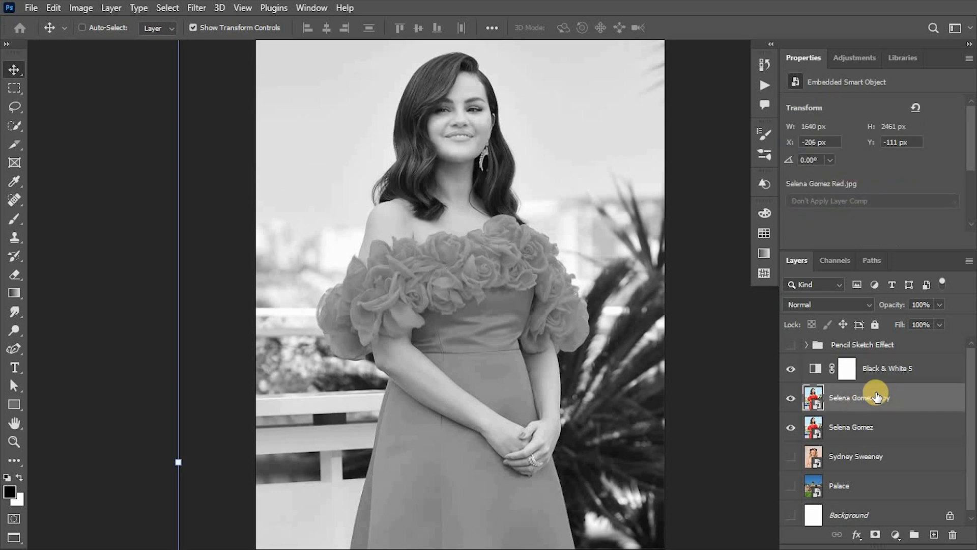
click(80, 8)
mouse_move(106, 45)
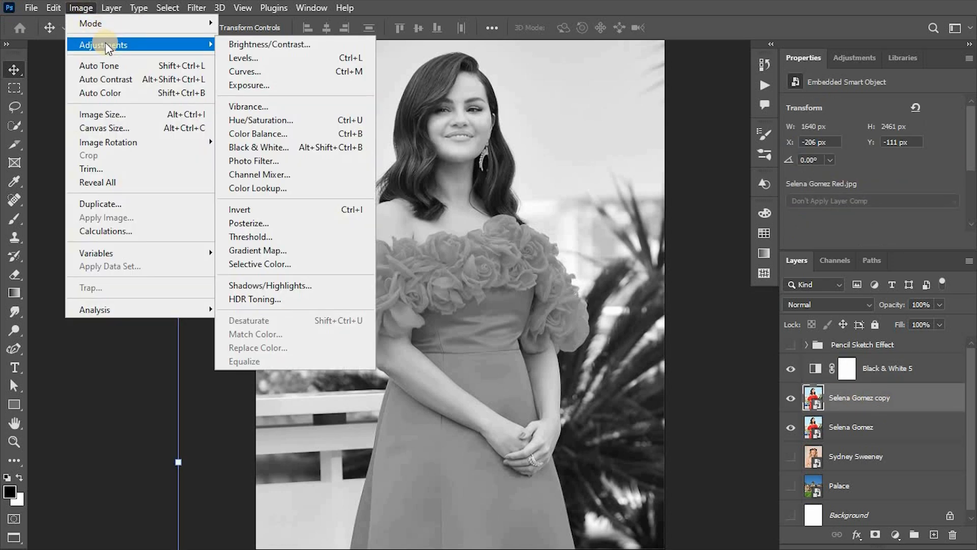
click(275, 286)
drag(496, 43, 727, 142)
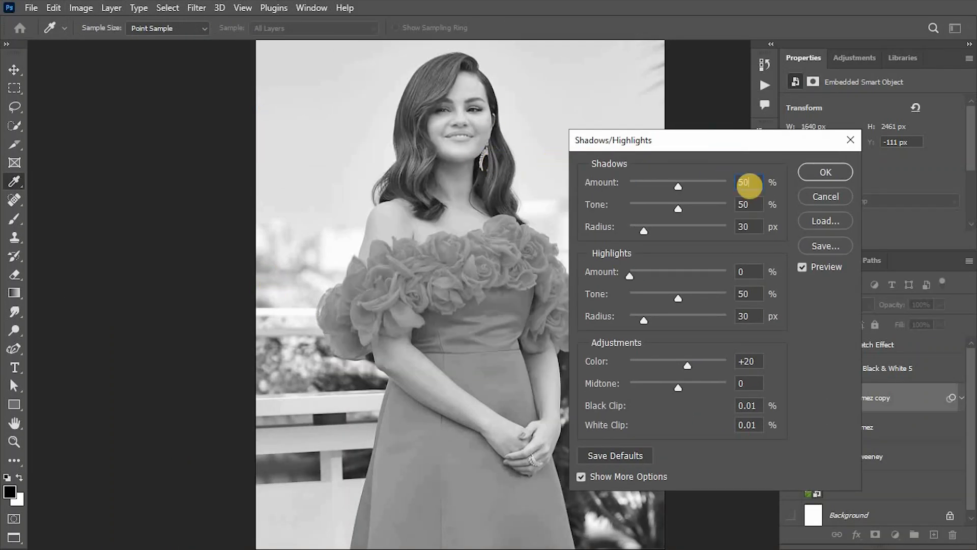
click(749, 272)
text(30)
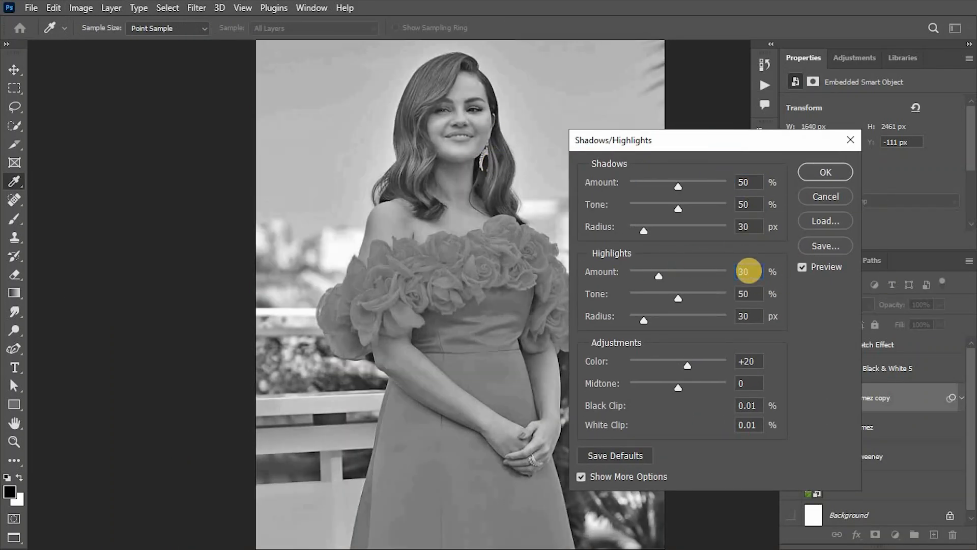
click(828, 173)
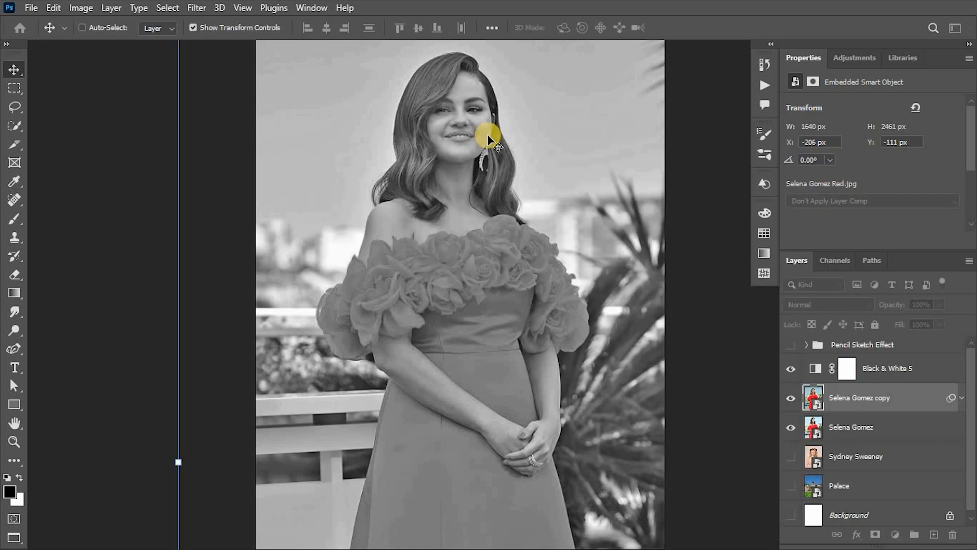
click(819, 427)
click(820, 427)
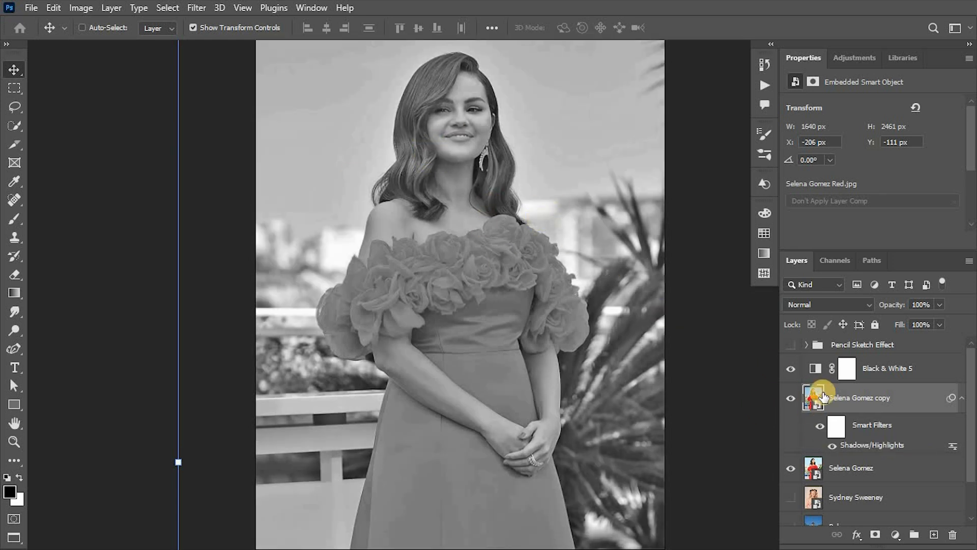
Step: Add a Levels adjustment layer above the Selena Gomez copy and lower its white output level to 190
click(895, 535)
click(899, 347)
scroll(966, 204, down, 2)
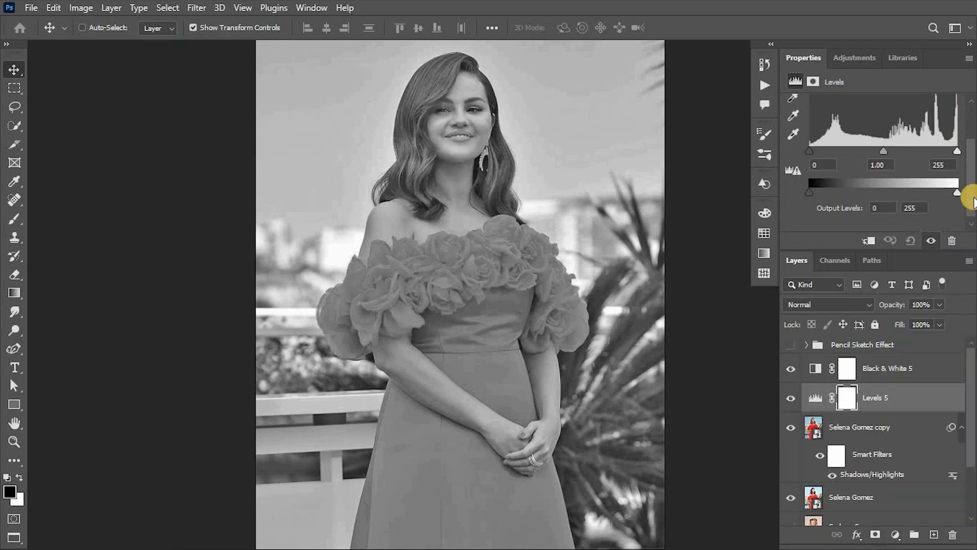
drag(942, 192, 920, 189)
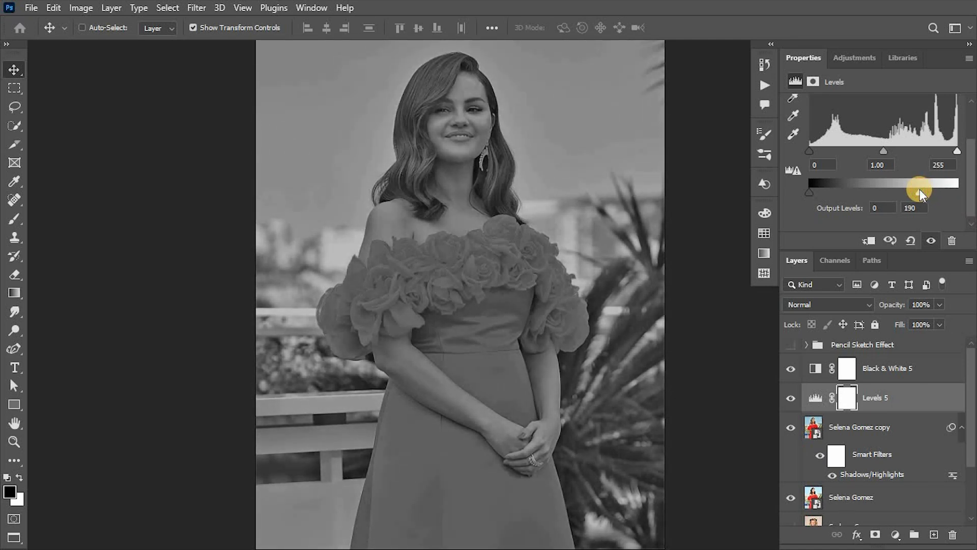
Step: Convert the Selena Gomez copy, Levels and Black & White layers together into one smart object
click(960, 427)
click(923, 429)
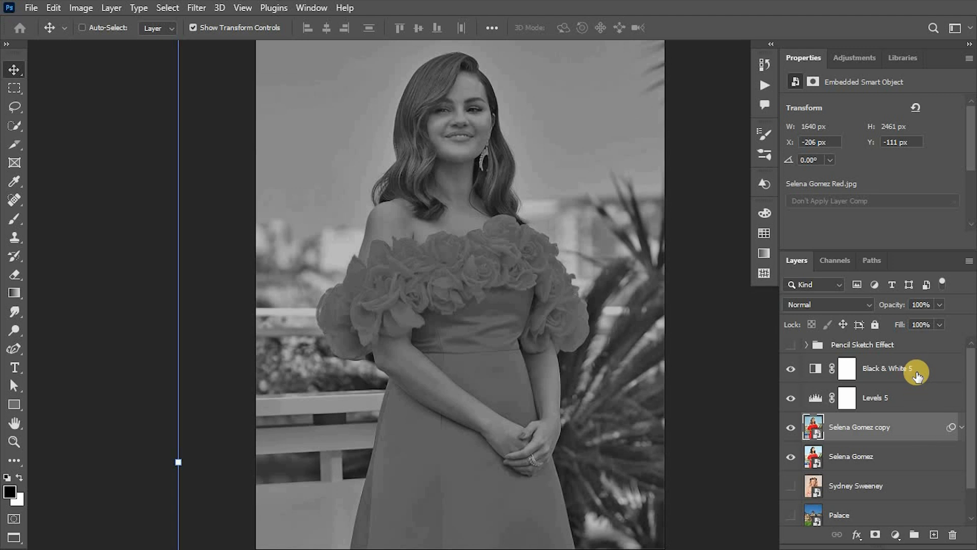
shift+click(918, 377)
right_click(918, 377)
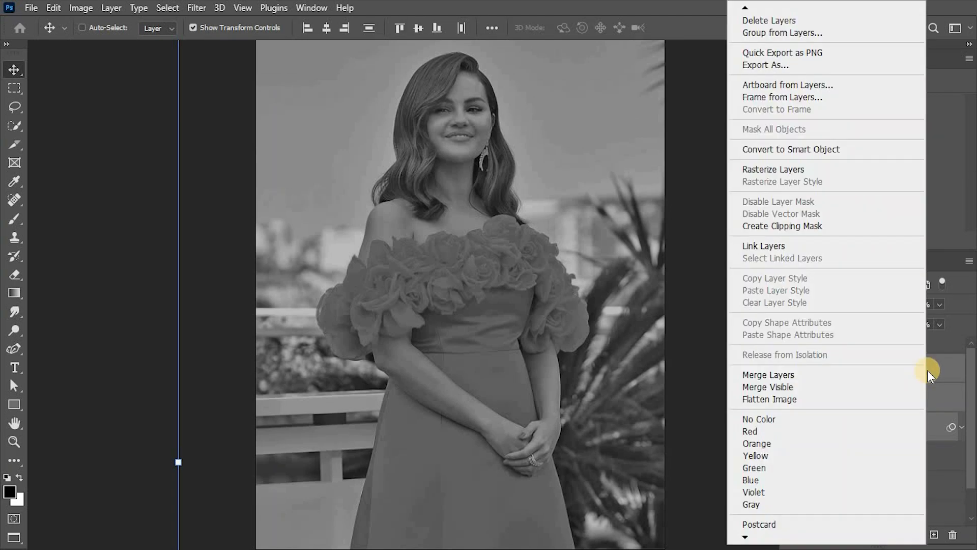
click(817, 148)
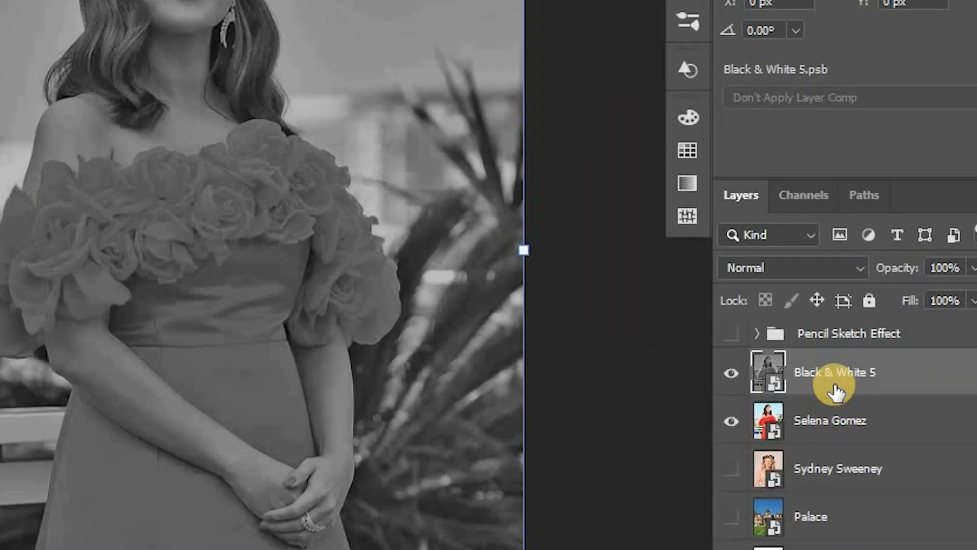
Step: Rename the new smart object layer Selena and hide the original Selena Gomez layer beneath it
double_click(835, 372)
text(Selena)
click(732, 420)
Step: Duplicate the Selena layer twice and name the three layers, from top to bottom, Fine Edges, Charcoal Filter and Grain Filter
key(ctrl+j)
key(ctrl+j)
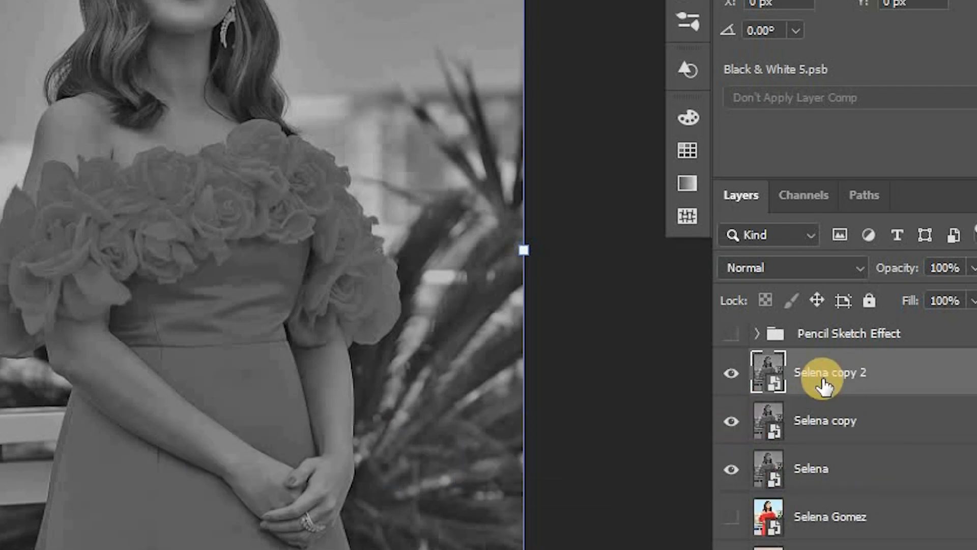
double_click(854, 377)
text(Fine Edges)
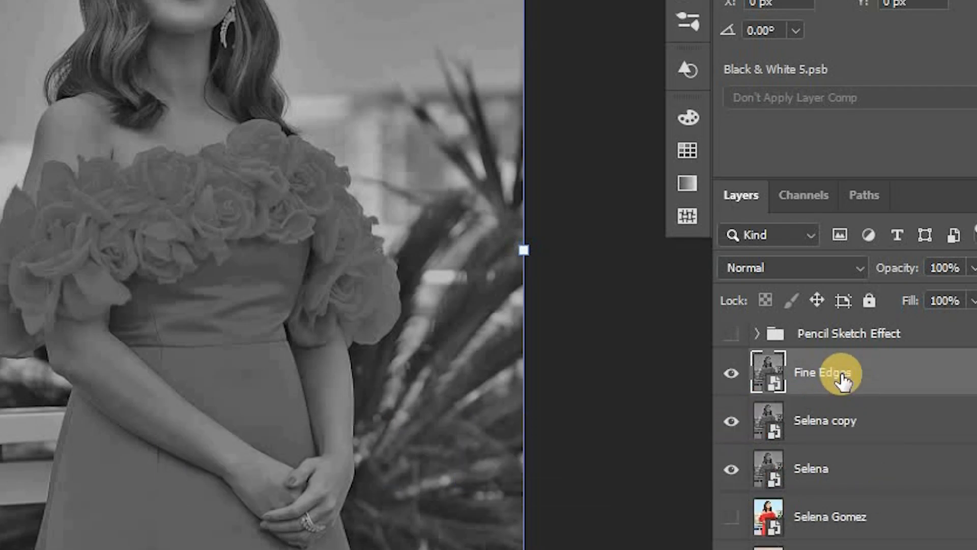
click(824, 422)
text(Charcoal Filter)
key(Return)
double_click(813, 468)
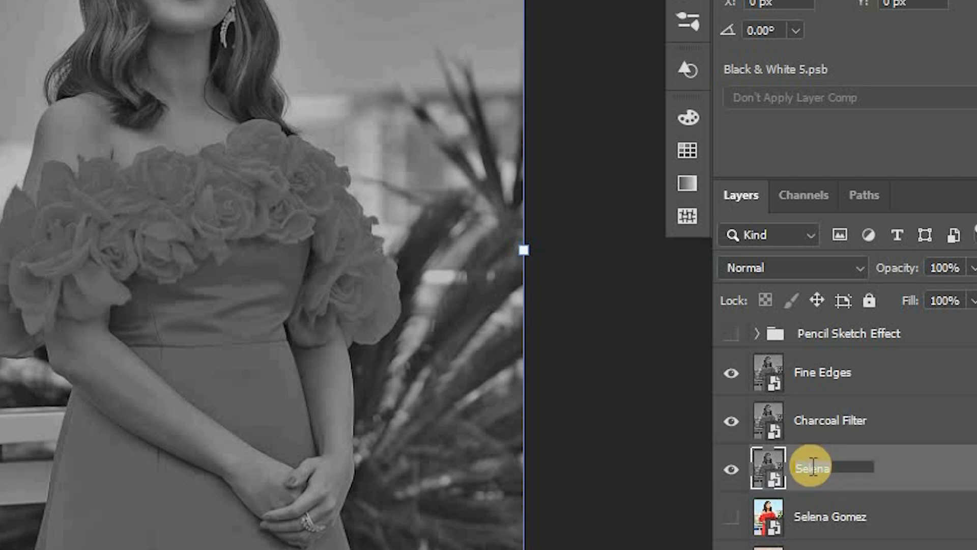
key(Return)
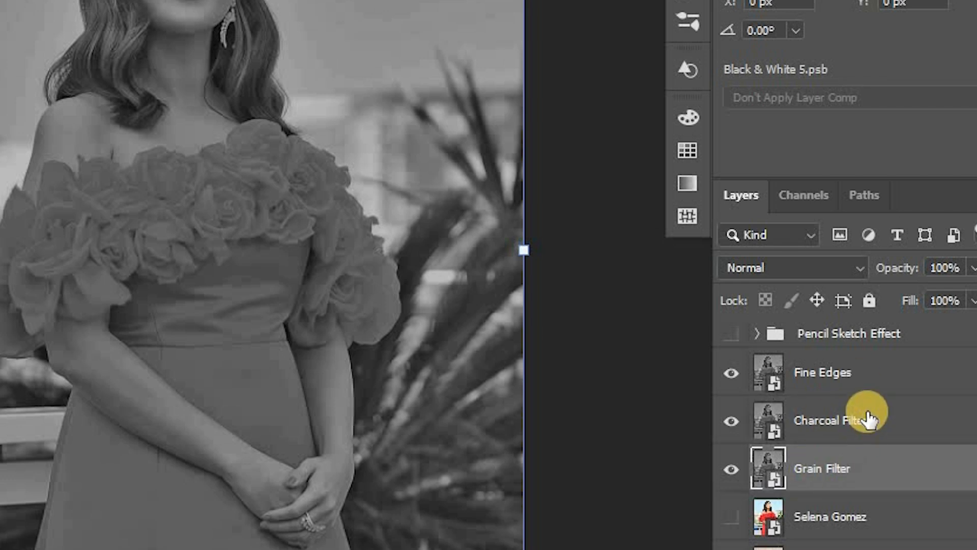
Step: Hide the Fine Edges and Charcoal Filter layers
click(872, 374)
click(732, 373)
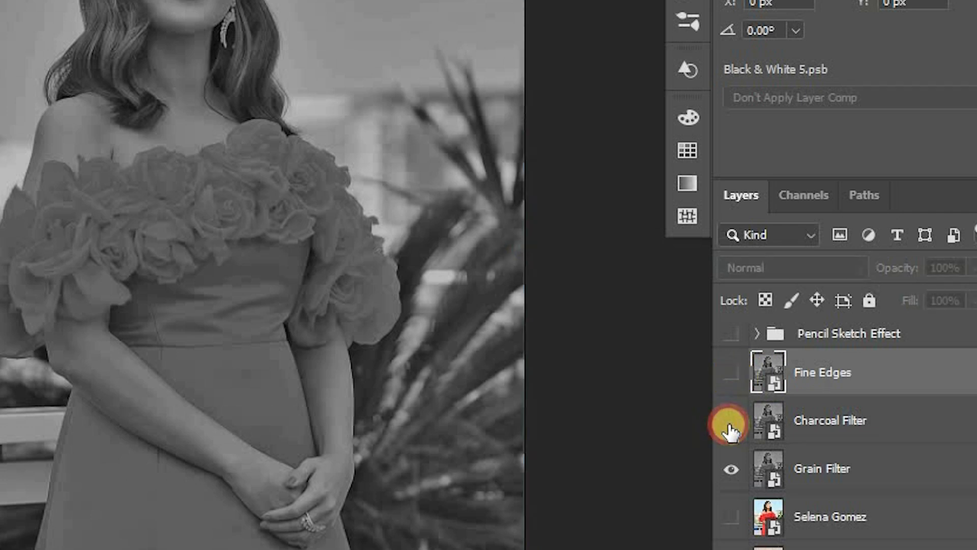
click(731, 421)
Step: Apply the Grain texture filter to the Grain Filter layer with intensity 60, contrast 60 and the Regular grain type
click(917, 468)
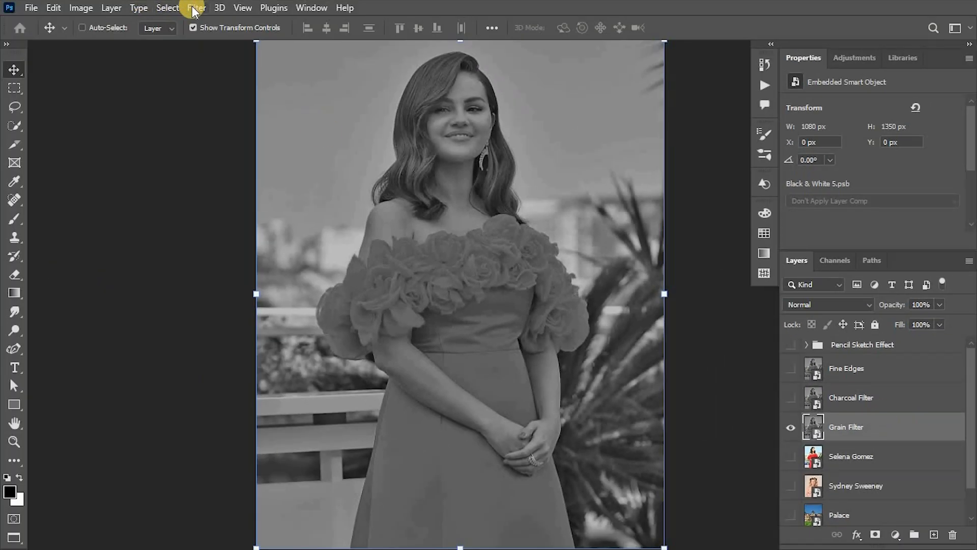
click(194, 8)
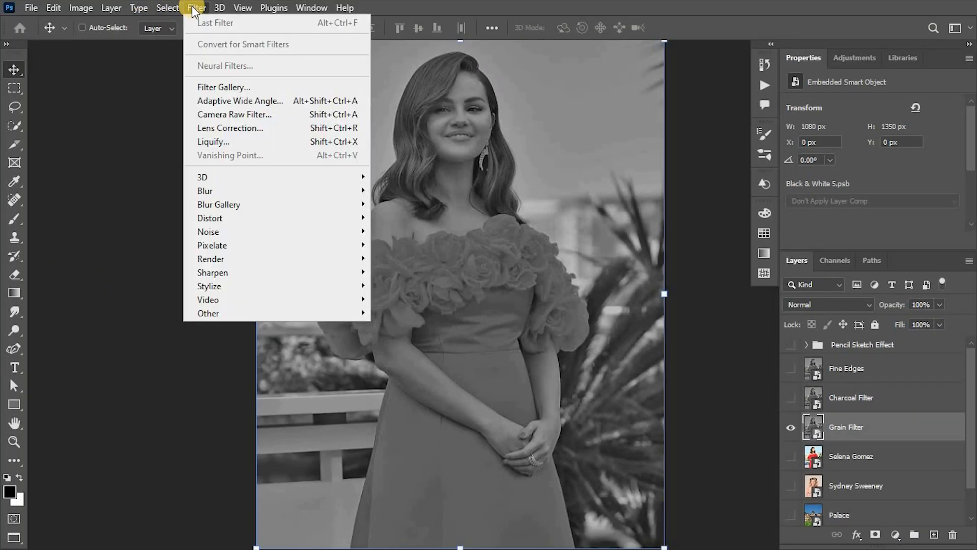
click(227, 87)
click(590, 84)
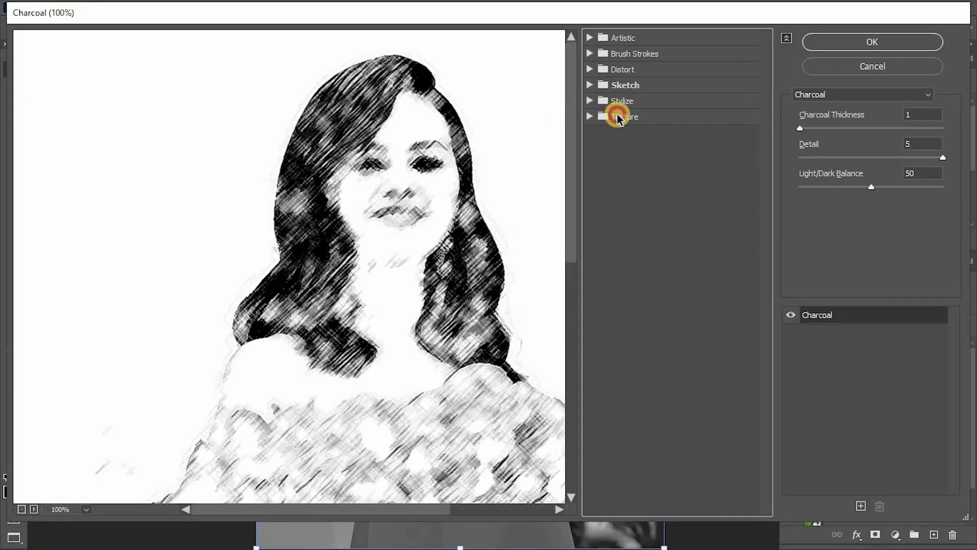
click(601, 119)
click(663, 141)
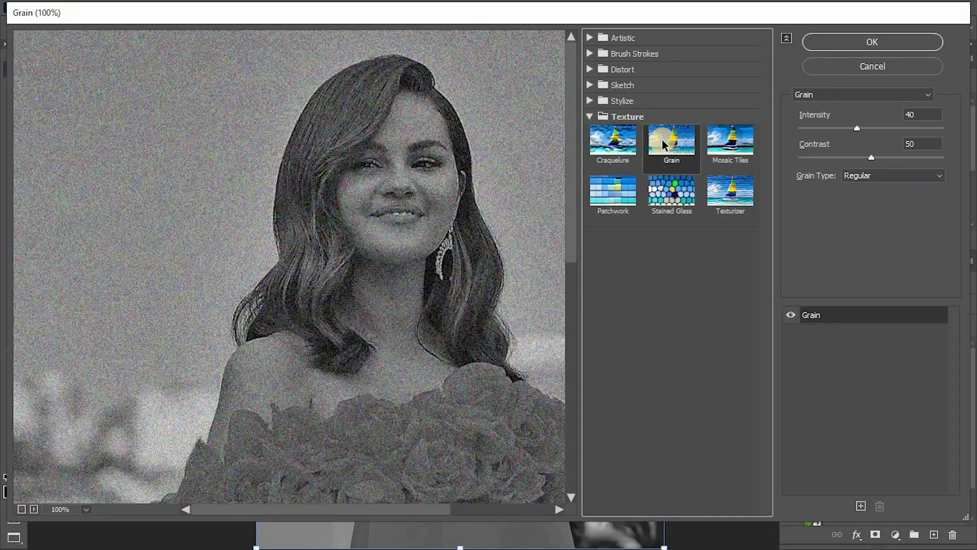
drag(857, 128, 886, 160)
click(891, 176)
click(891, 175)
click(874, 41)
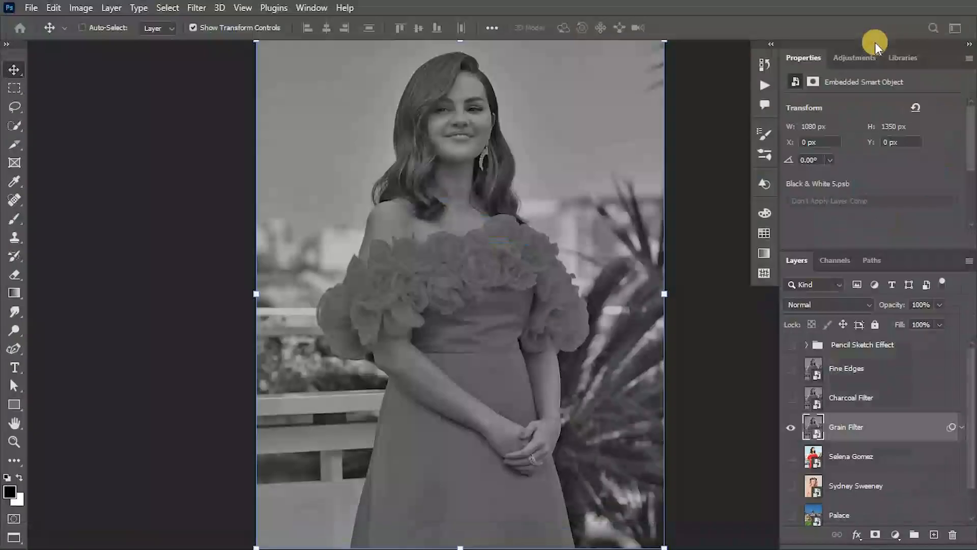
click(962, 428)
Step: Show the Charcoal Filter layer and apply the Charcoal sketch filter to it with a reduced Light/Dark Balance
click(920, 397)
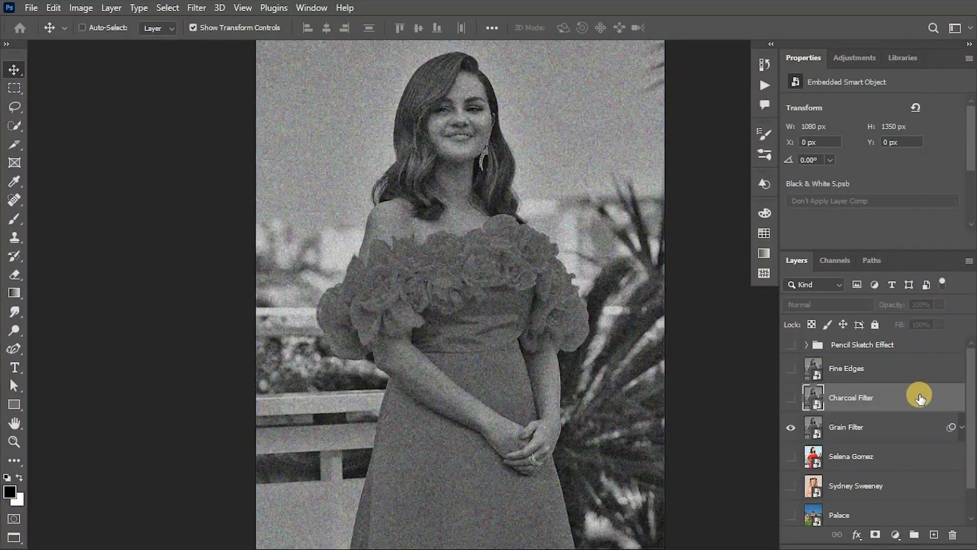
click(791, 397)
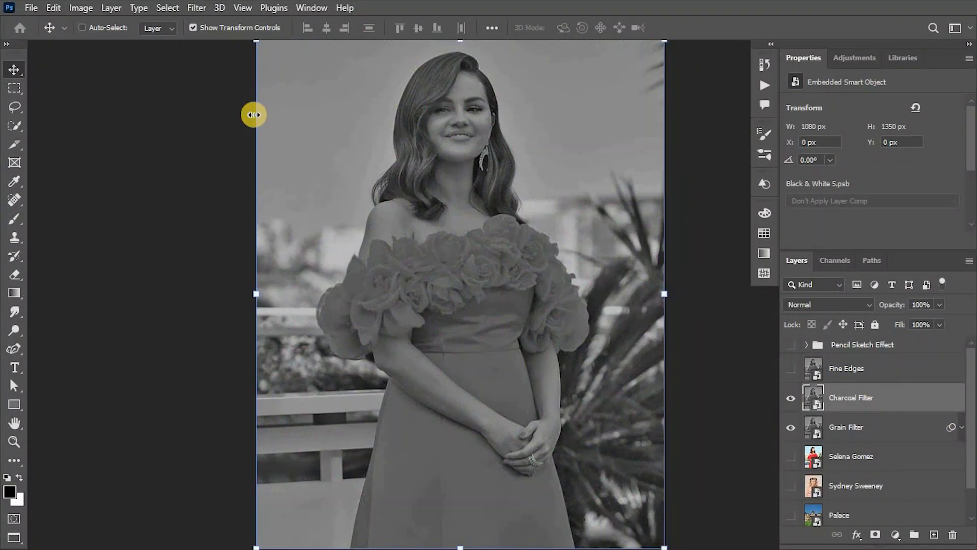
click(196, 7)
click(212, 87)
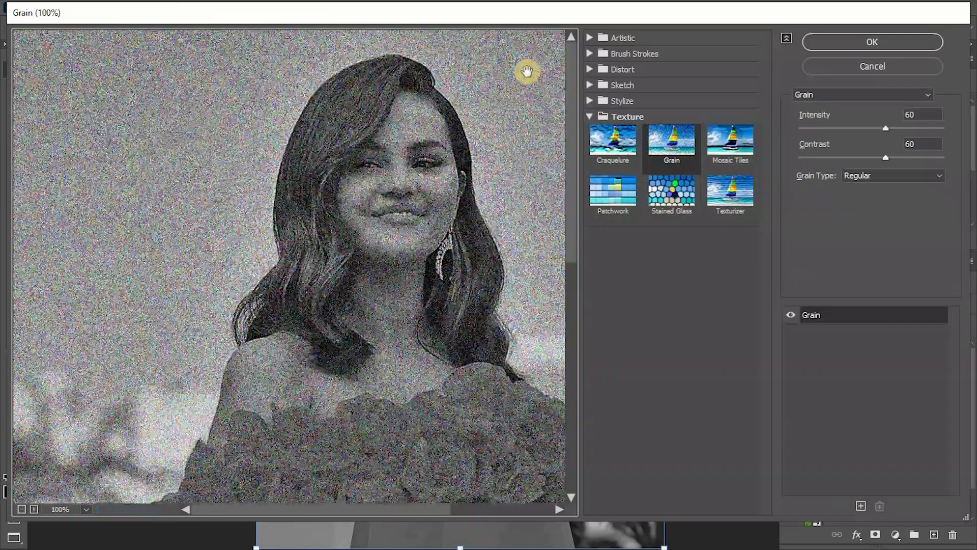
click(590, 85)
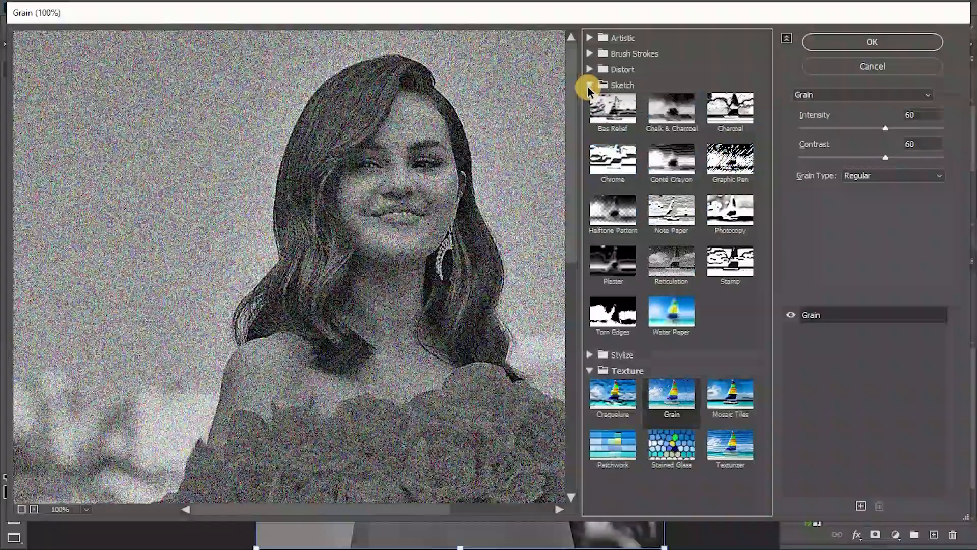
click(730, 113)
mouse_move(871, 186)
mouse_down()
mouse_move(890, 188)
mouse_move(841, 188)
mouse_up()
click(872, 42)
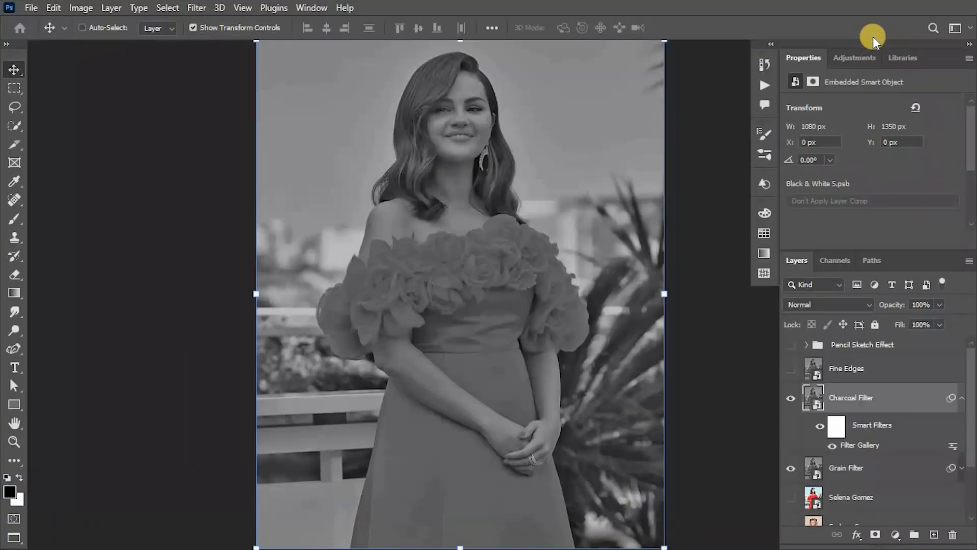
click(963, 398)
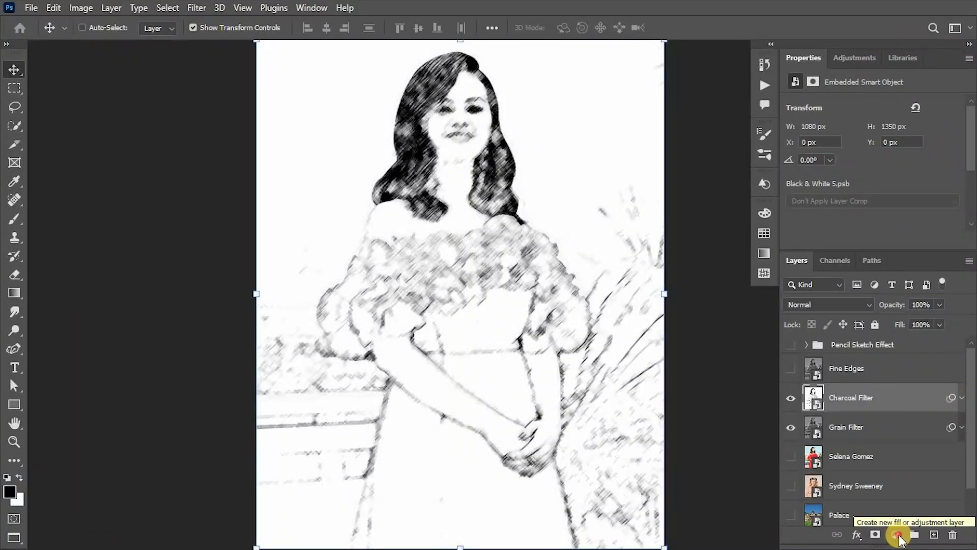
Step: Add a Levels adjustment layer above the Charcoal Filter layer with output levels of 65 and 200
click(899, 539)
click(901, 338)
drag(972, 175, 973, 184)
drag(808, 186, 848, 183)
drag(957, 186, 920, 182)
click(920, 201)
text(200)
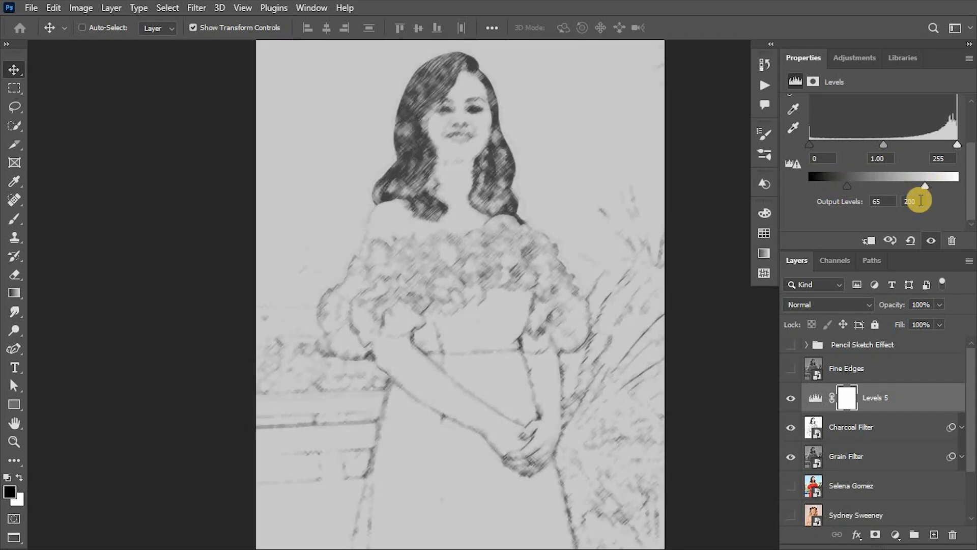
Step: Show the Fine Edges layer and apply the Find Edges filter to it
click(884, 371)
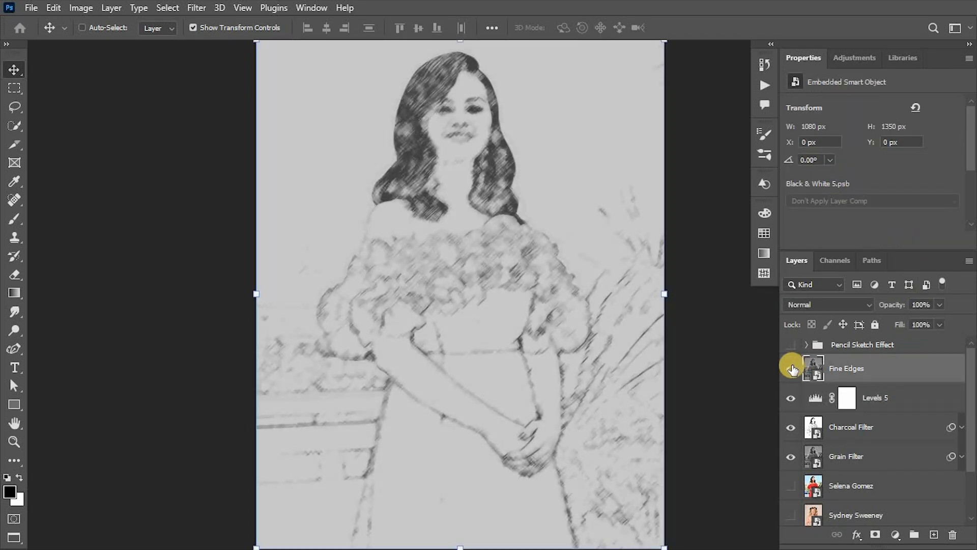
click(791, 368)
click(197, 7)
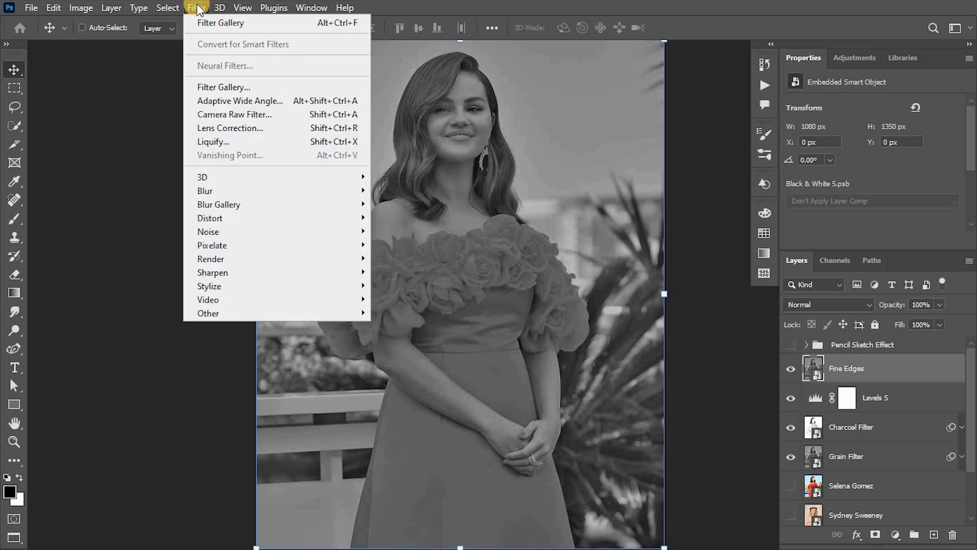
mouse_move(359, 283)
click(402, 325)
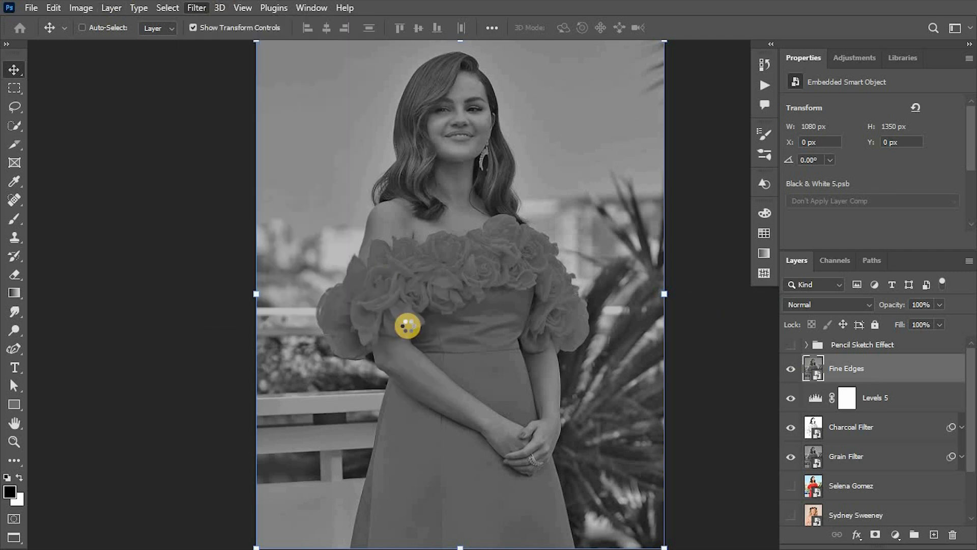
Step: Set the Fine Edges layer's blending mode to Soft Light and its Find Edges filter's blending mode to Pin Light
click(817, 303)
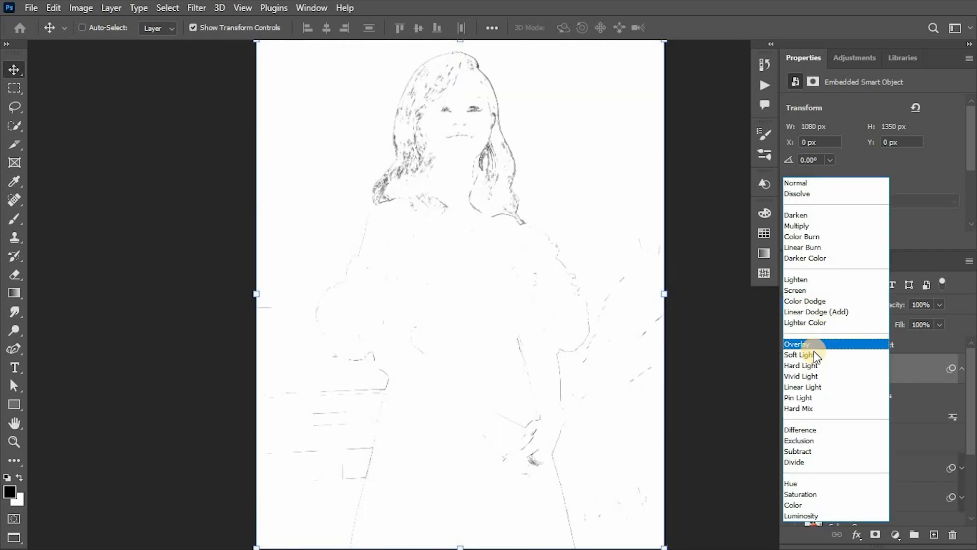
click(815, 354)
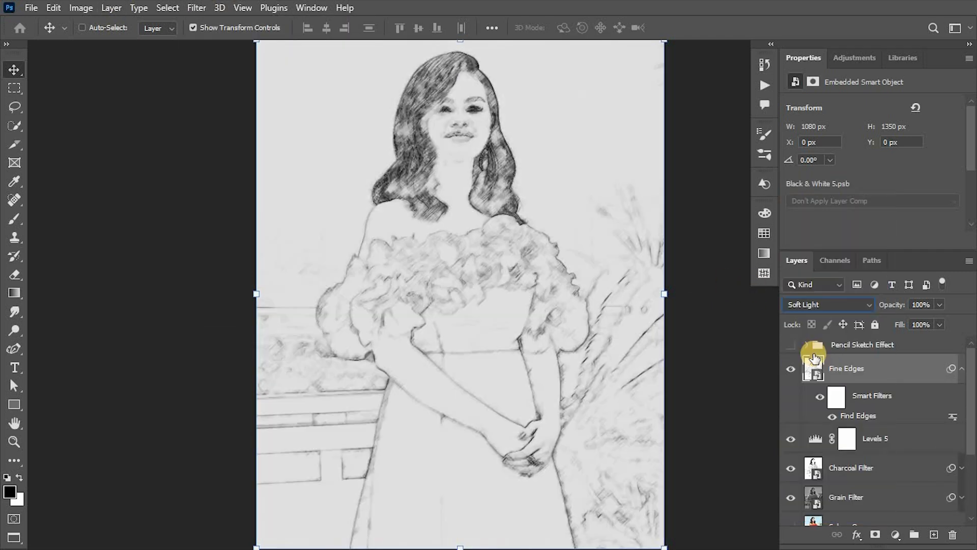
double_click(953, 415)
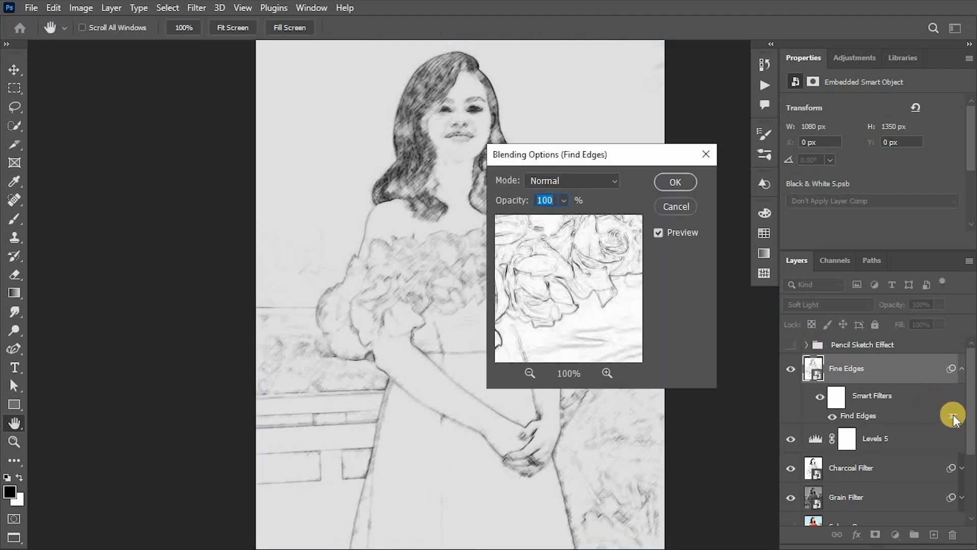
click(610, 180)
click(578, 377)
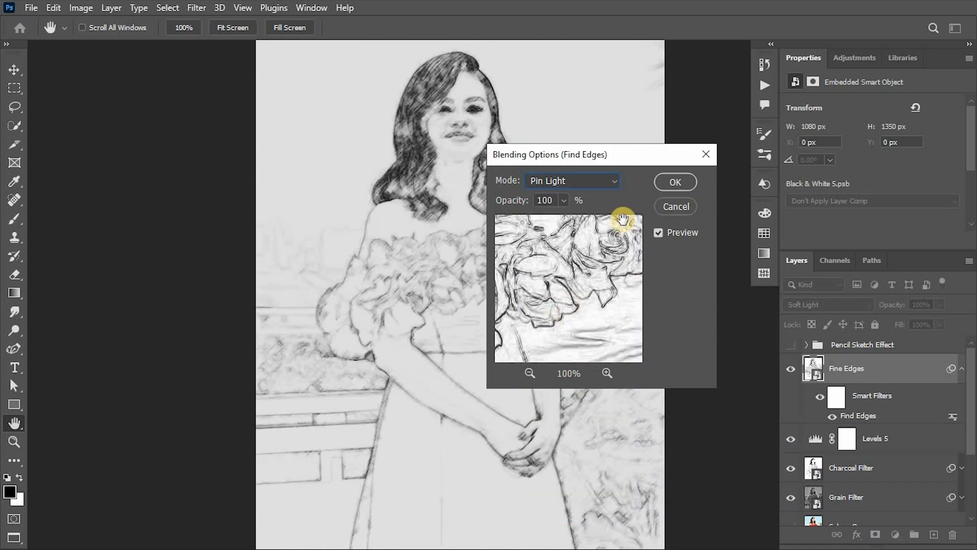
click(675, 182)
click(962, 368)
Step: Set the blending mode of the Charcoal Filter layer to Linear Burn
click(886, 427)
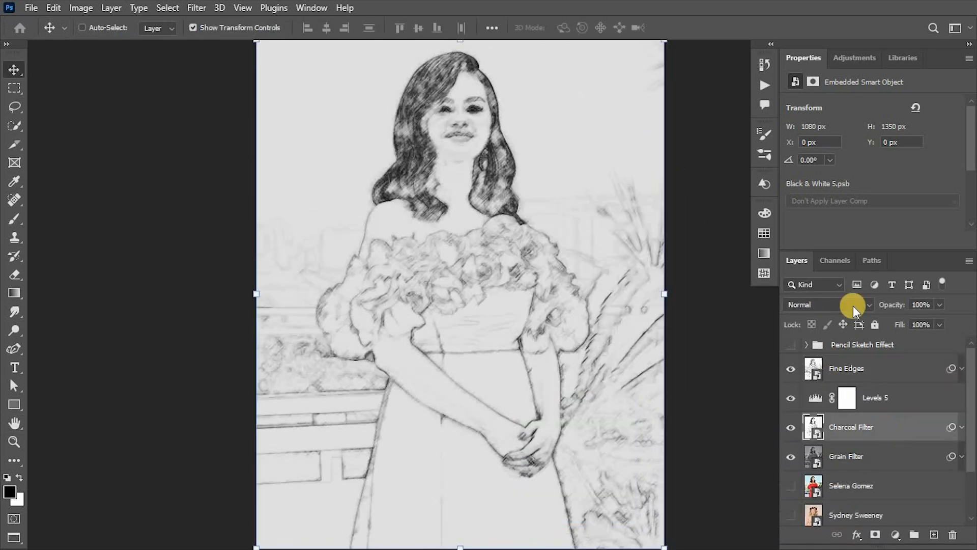
click(853, 307)
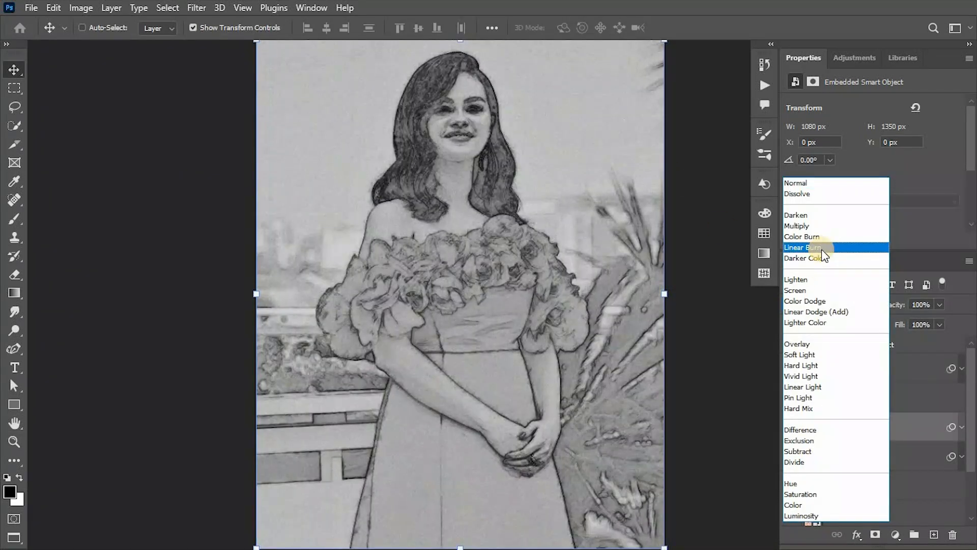
click(822, 249)
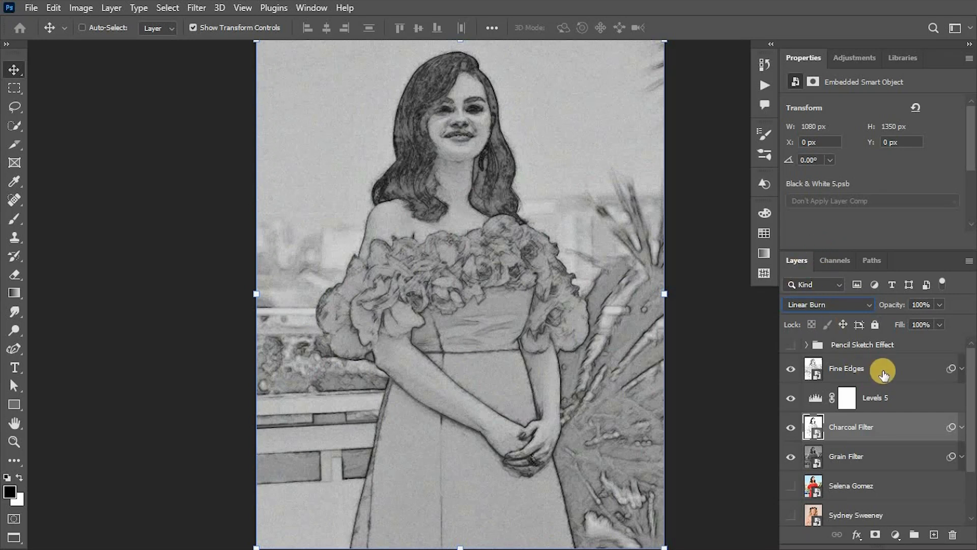
Step: Add a Black & White adjustment layer above the Fine Edges layer
click(883, 374)
click(896, 535)
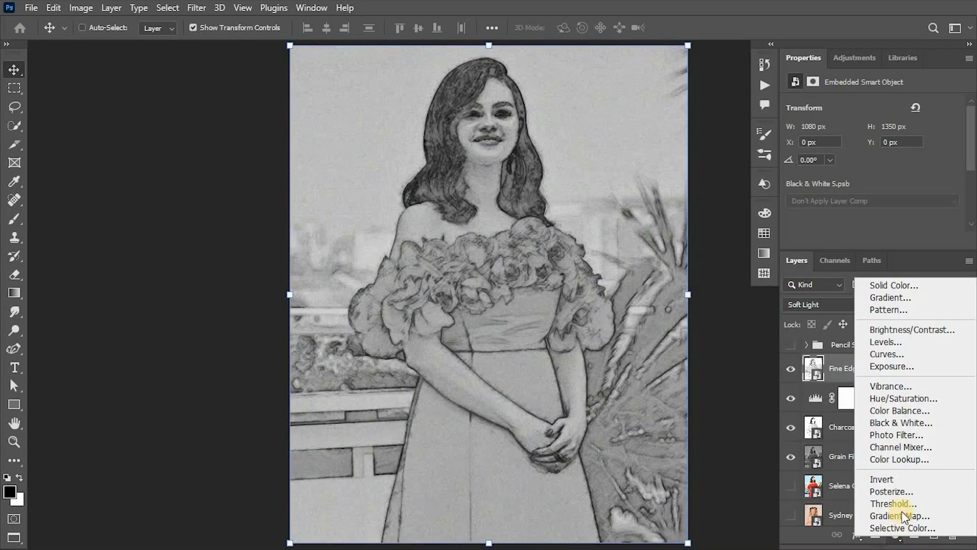
click(907, 427)
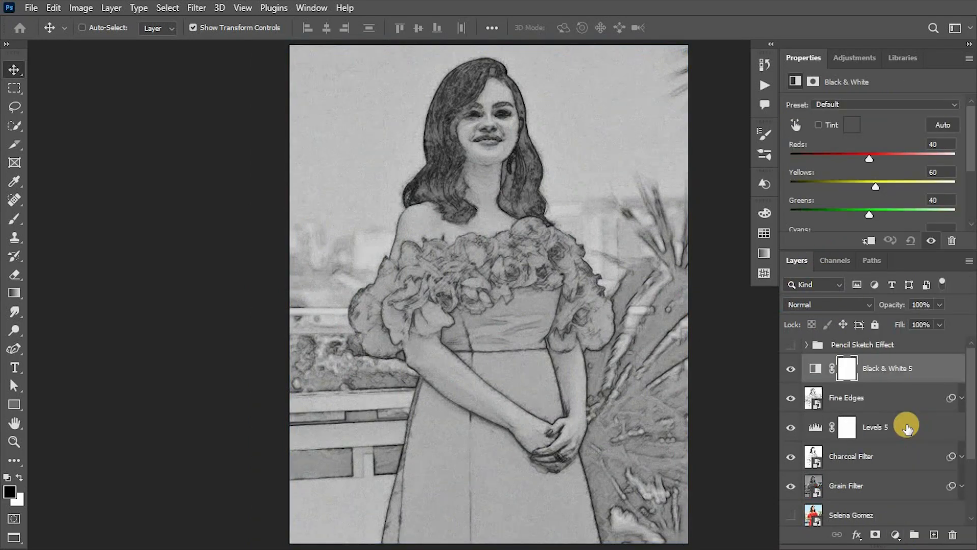
Step: Group the layers from the Black & White adjustment down to Grain Filter and name the group "Filter"
shift+click(849, 487)
key(ctrl+g)
click(843, 363)
text(Filter)
key(Return)
Step: Show the Selena Gomez photo layer and switch the Filter group's visibility off and on to compare the sketch with the photo
click(791, 386)
click(791, 363)
click(791, 363)
click(791, 363)
click(791, 363)
click(792, 363)
click(792, 363)
key(h)
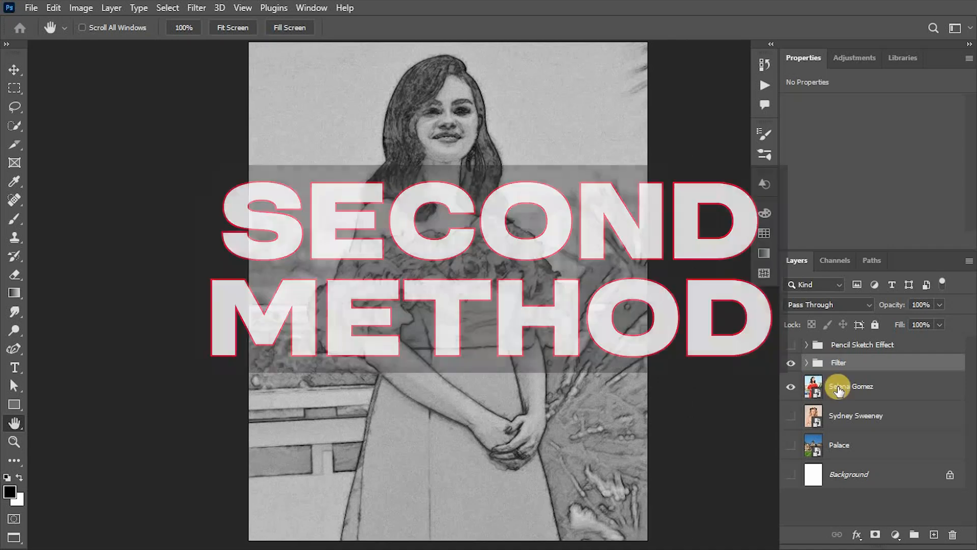
Step: Move the Selena Gomez layer into the Filter group and rename the group "Method 1"
drag(845, 386, 845, 363)
double_click(847, 363)
text(Method 1)
Step: Show the Sydney Sweeney photo layer and hide the Method 1 group
click(835, 386)
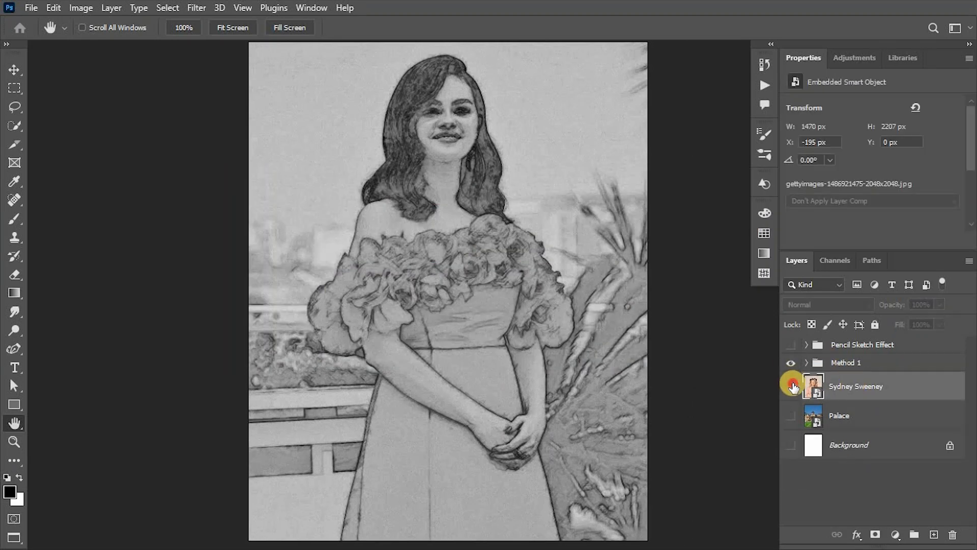
click(791, 386)
click(791, 363)
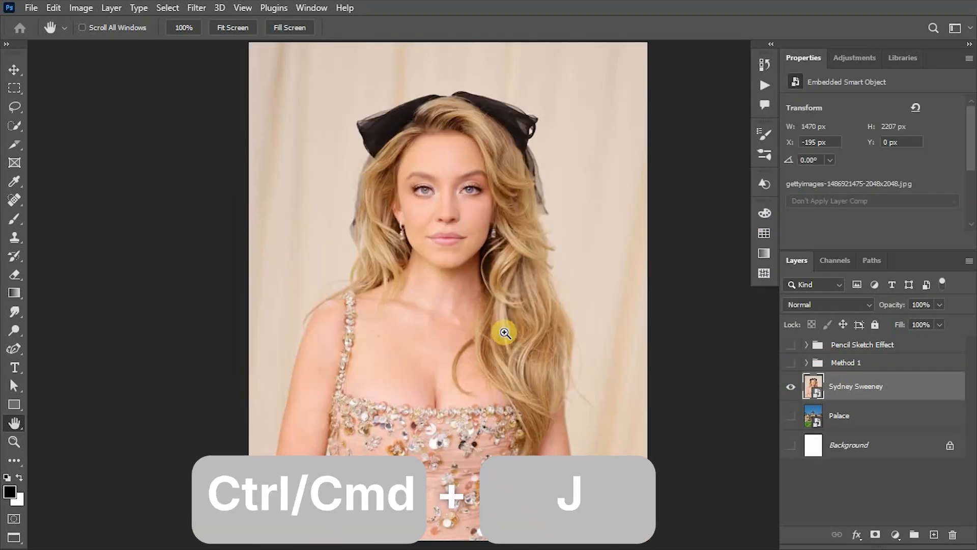
Step: Create an inverted duplicate of the Sydney Sweeney layer with the Color Dodge blending mode
key(ctrl+j)
key(v)
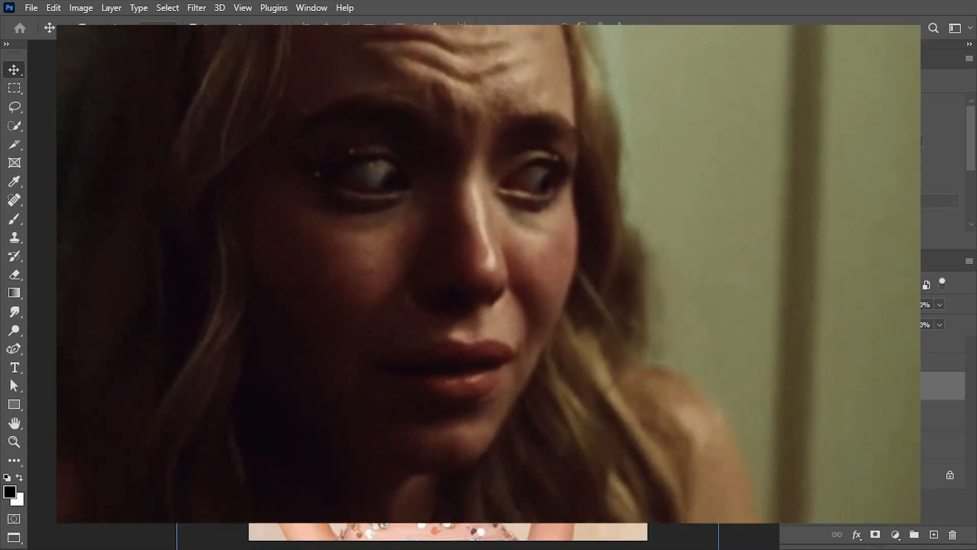
key(ctrl+i)
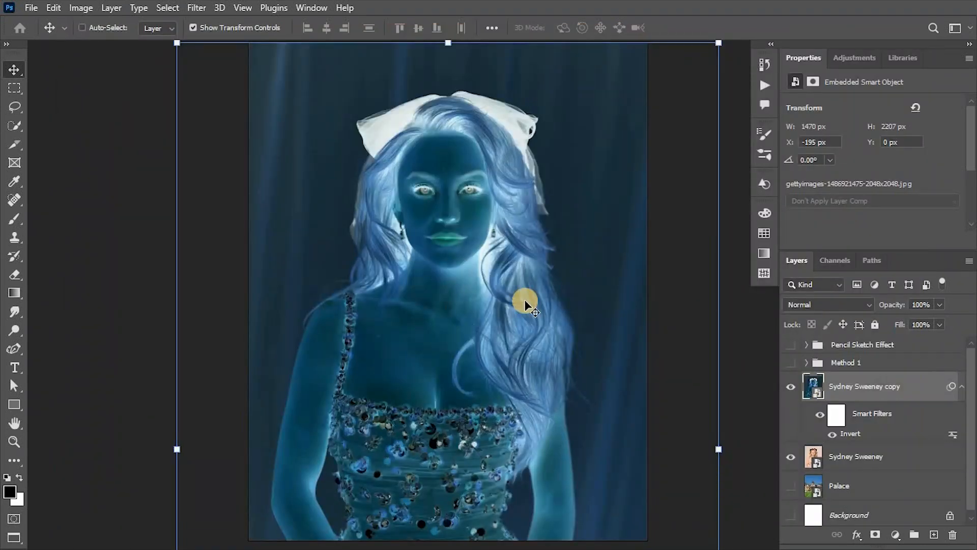
click(817, 305)
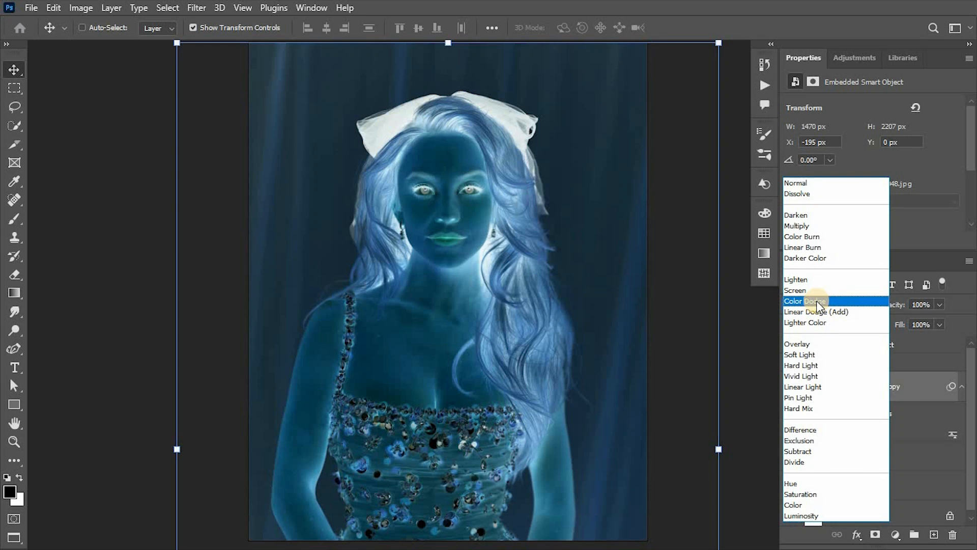
click(816, 301)
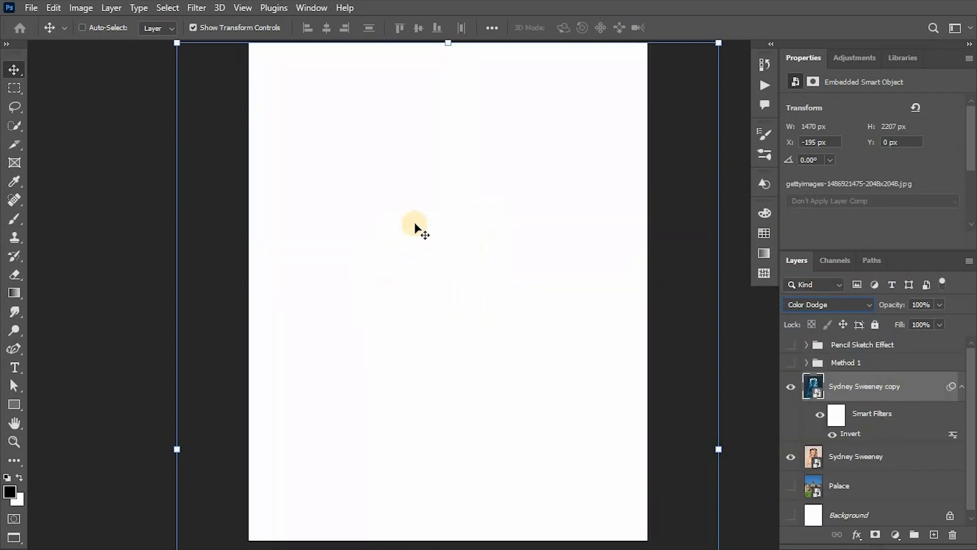
Step: Apply a Gaussian Blur with a radius of about 50 pixels to the inverted Sydney Sweeney copy
click(197, 9)
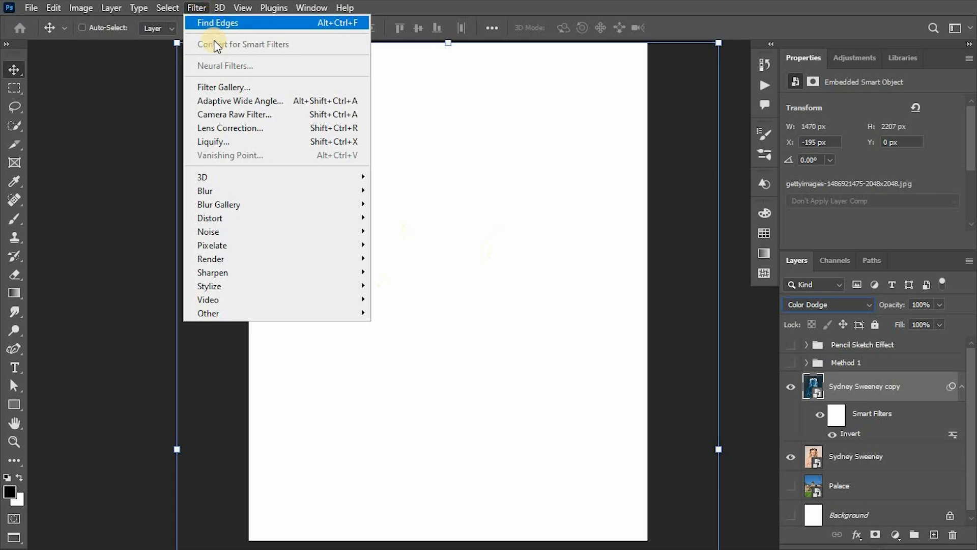
mouse_move(233, 189)
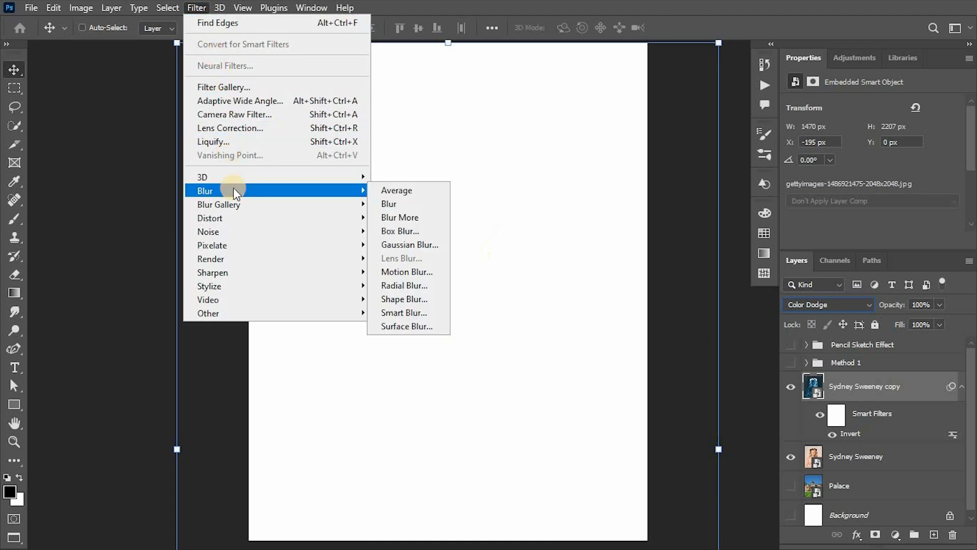
click(397, 245)
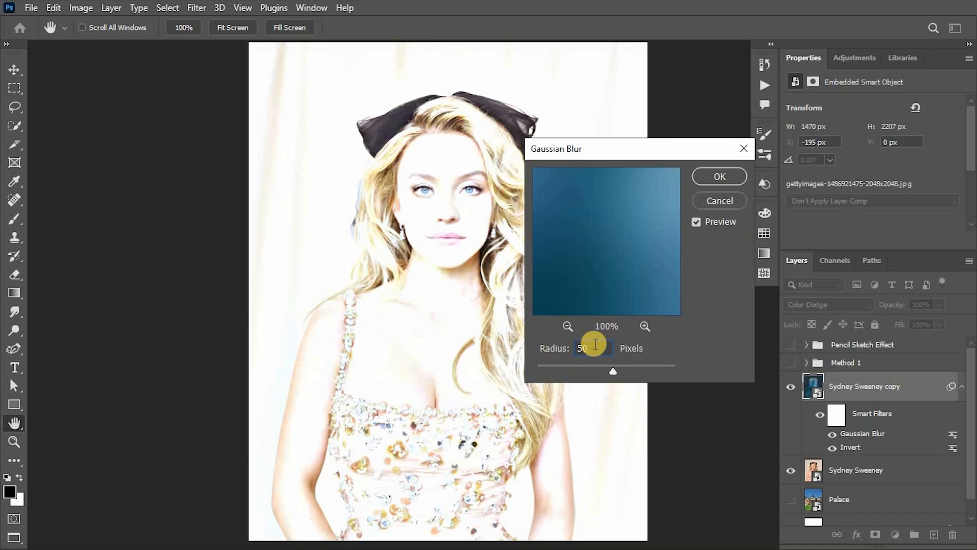
text(60)
mouse_move(616, 374)
mouse_down()
mouse_move(600, 368)
mouse_move(611, 370)
mouse_up()
key(Return)
key(v)
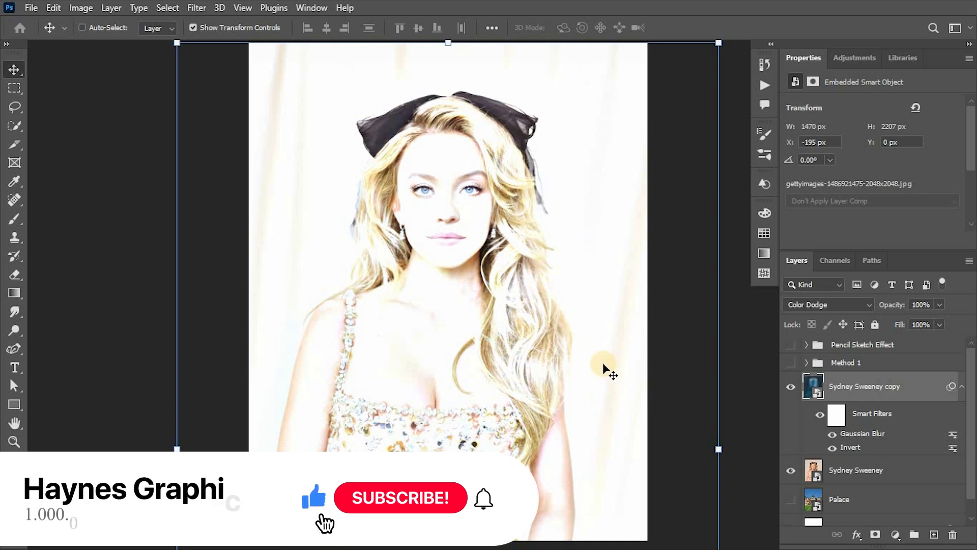
click(962, 387)
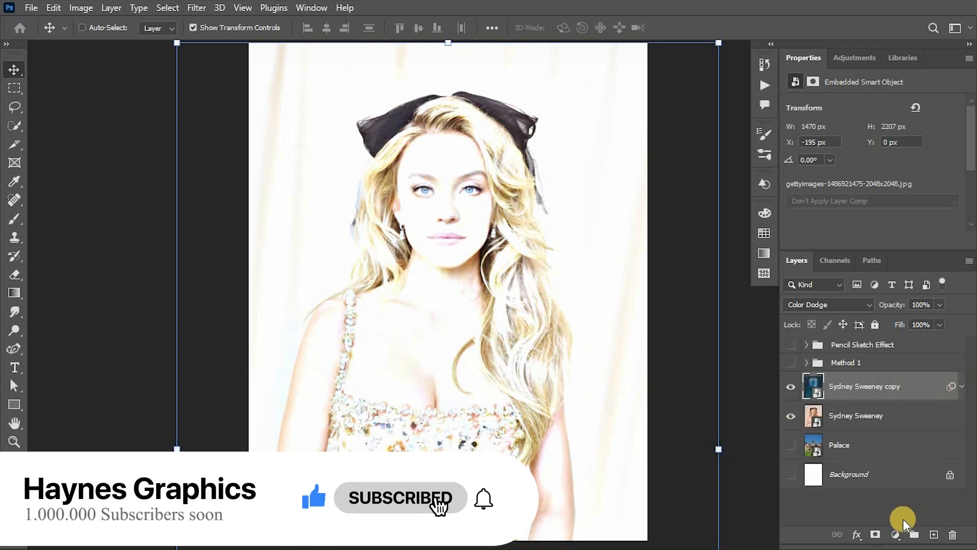
Step: Add a Black & White adjustment layer above the Sydney Sweeney copy
click(895, 535)
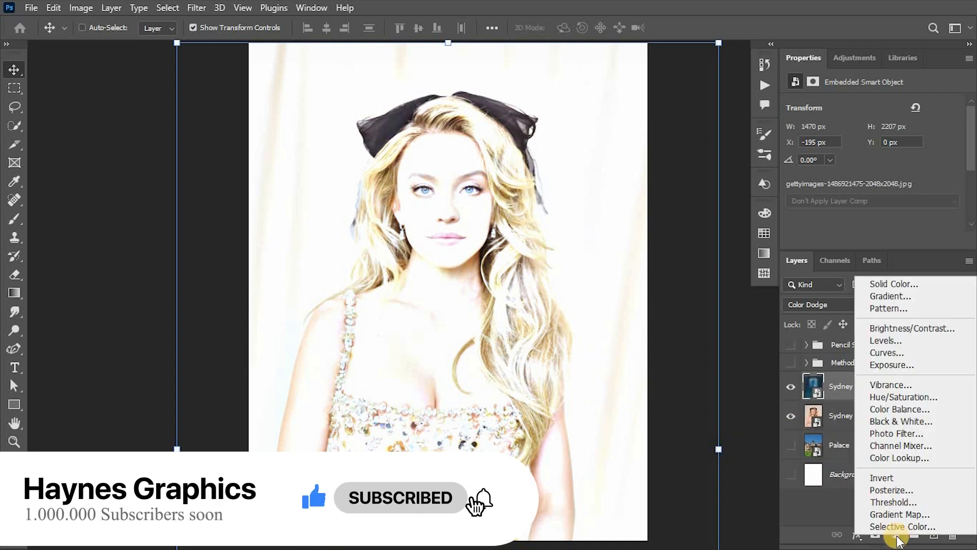
click(901, 422)
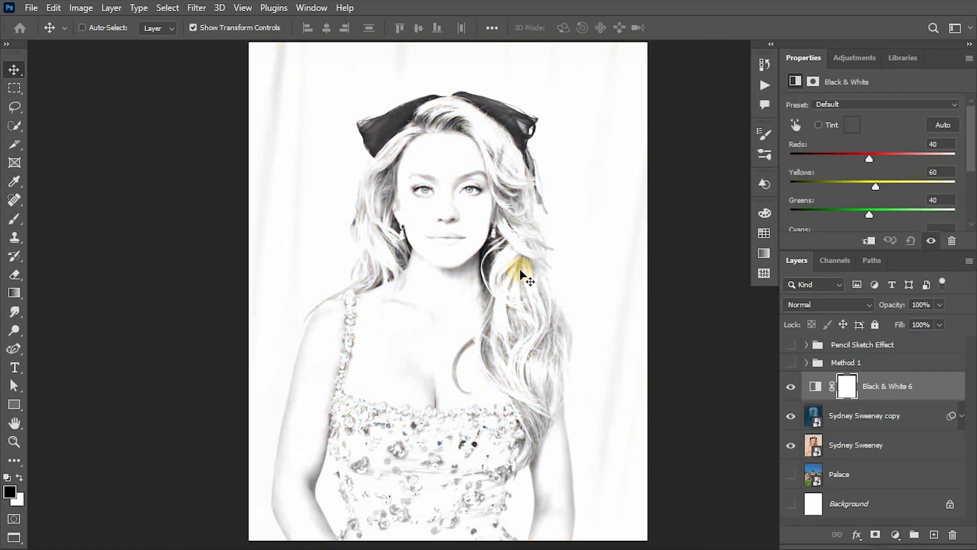
click(791, 388)
Step: Add a Levels adjustment layer above the Black & White adjustment with the midtone input level at 0.40
click(895, 534)
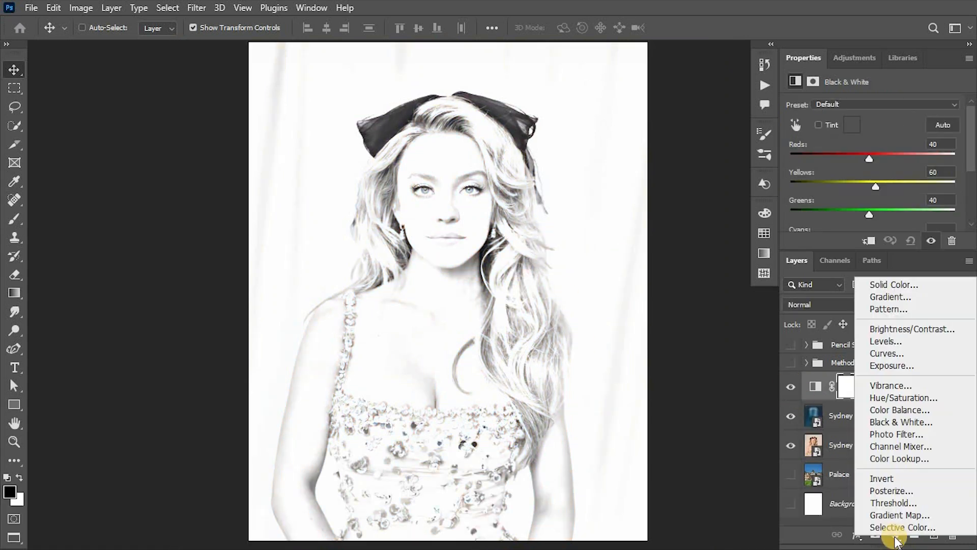
click(898, 341)
scroll(960, 179, down, 2)
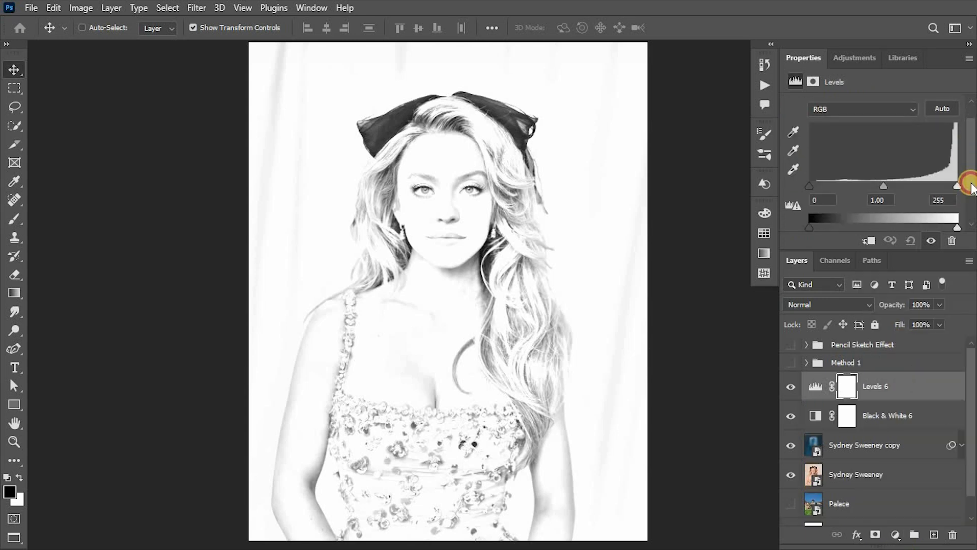
drag(898, 164, 921, 160)
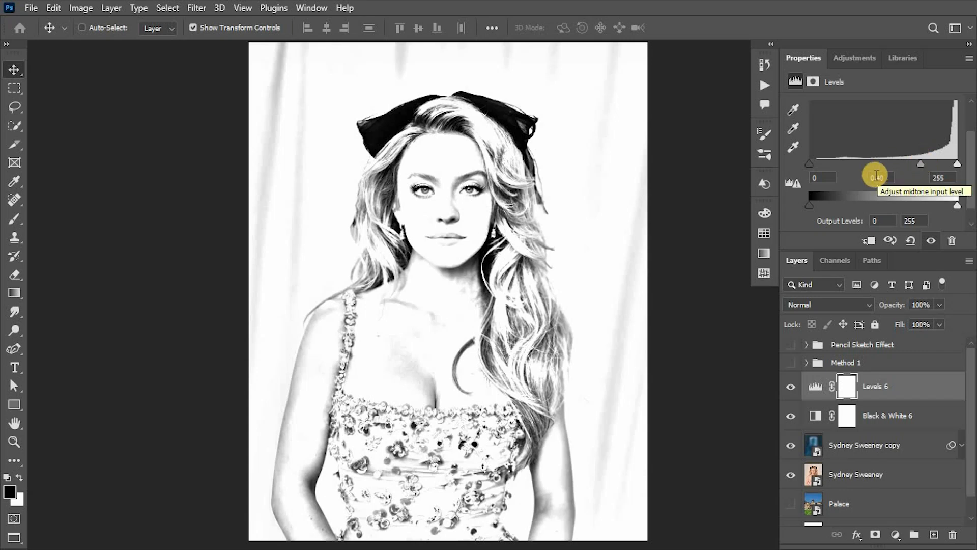
Step: Slightly increase the Gaussian Blur radius on the Sydney Sweeney copy
click(961, 447)
click(962, 447)
drag(970, 423, 969, 452)
double_click(852, 446)
drag(614, 367, 622, 366)
click(720, 176)
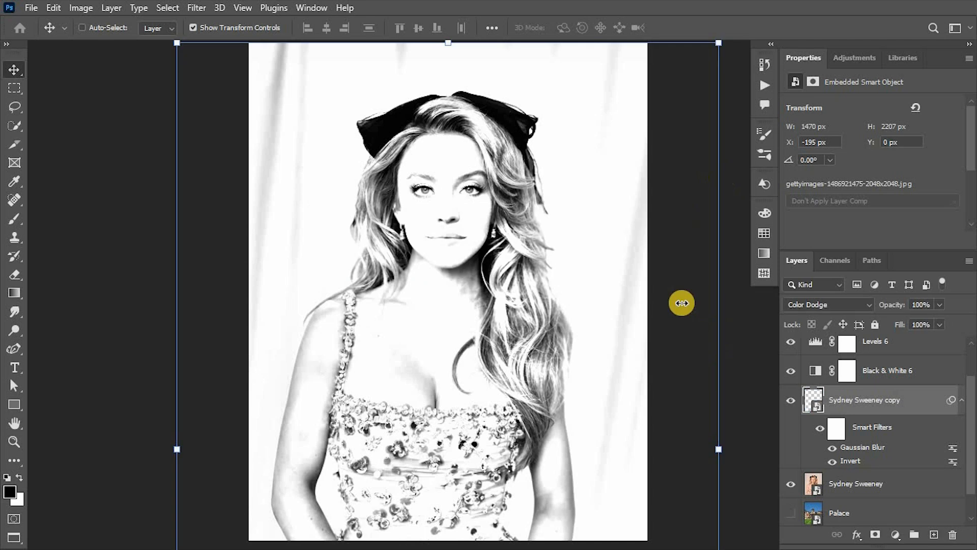
click(962, 401)
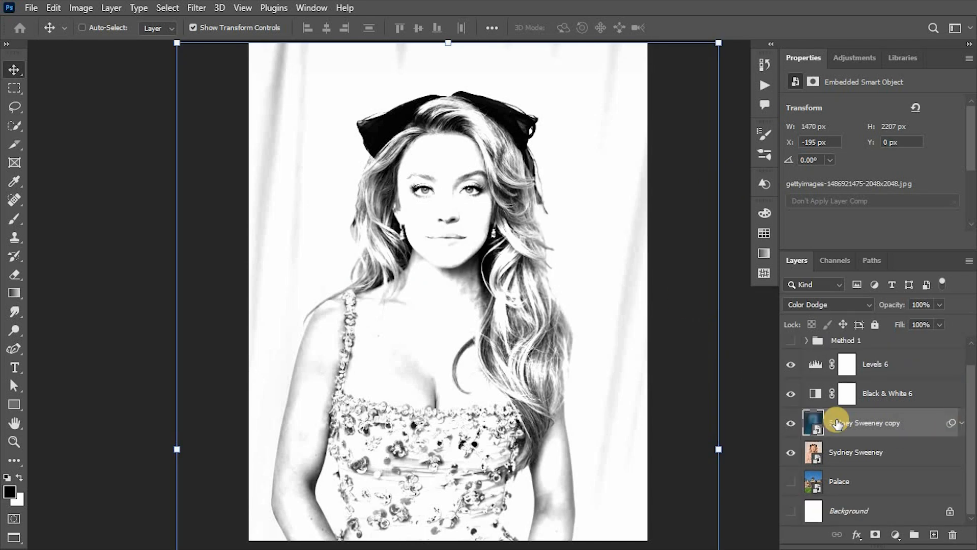
Step: Stamp all visible layers into a new layer above the Levels adjustment and convert it to a smart object
click(901, 364)
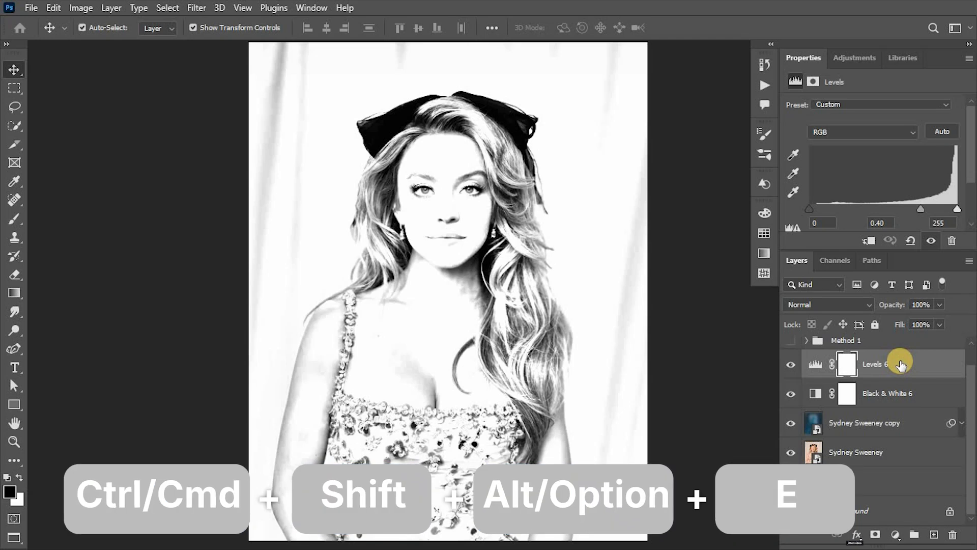
key(ctrl+shift+alt+e)
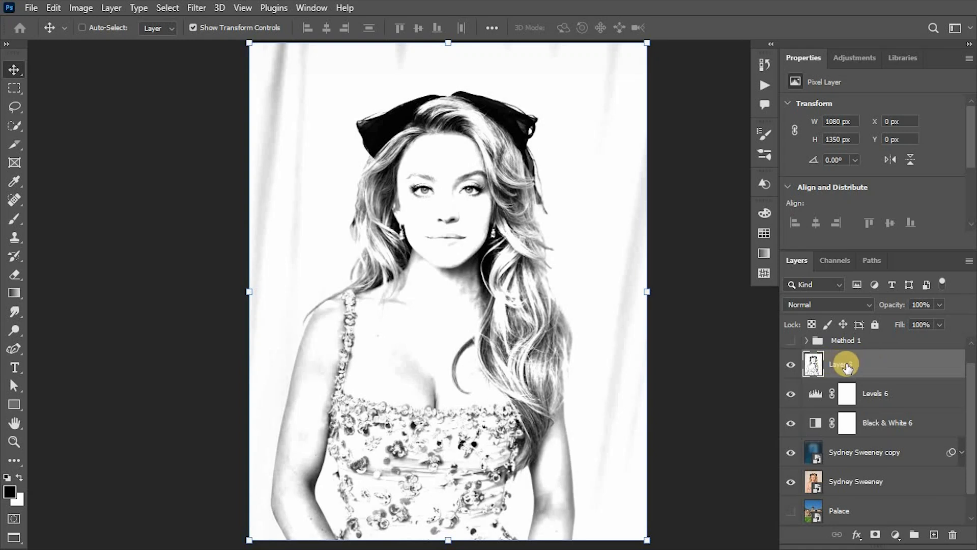
right_click(848, 367)
click(756, 149)
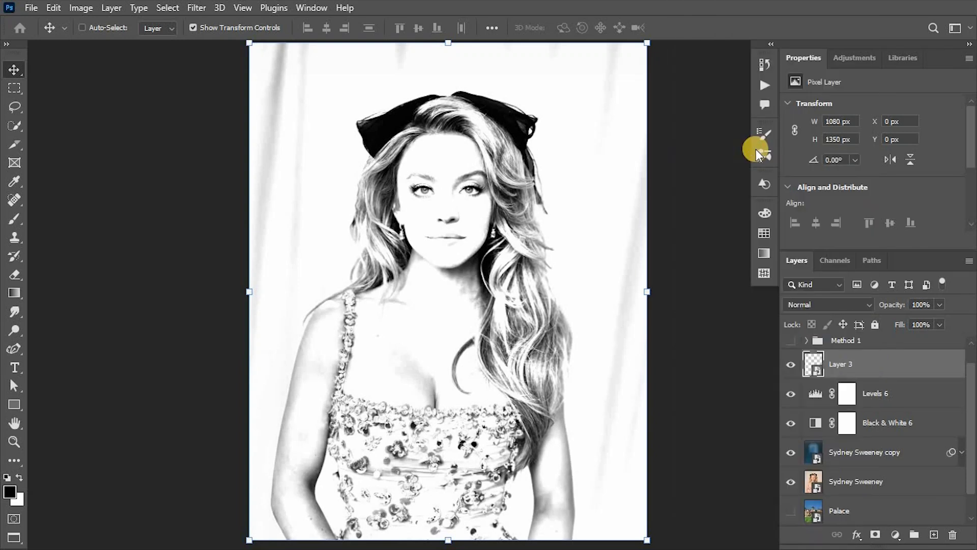
Step: Apply the Glowing Edges filter to Layer 3 with edge width 2, edge brightness 20 and smoothness 5, and invert its colors
click(197, 8)
click(220, 90)
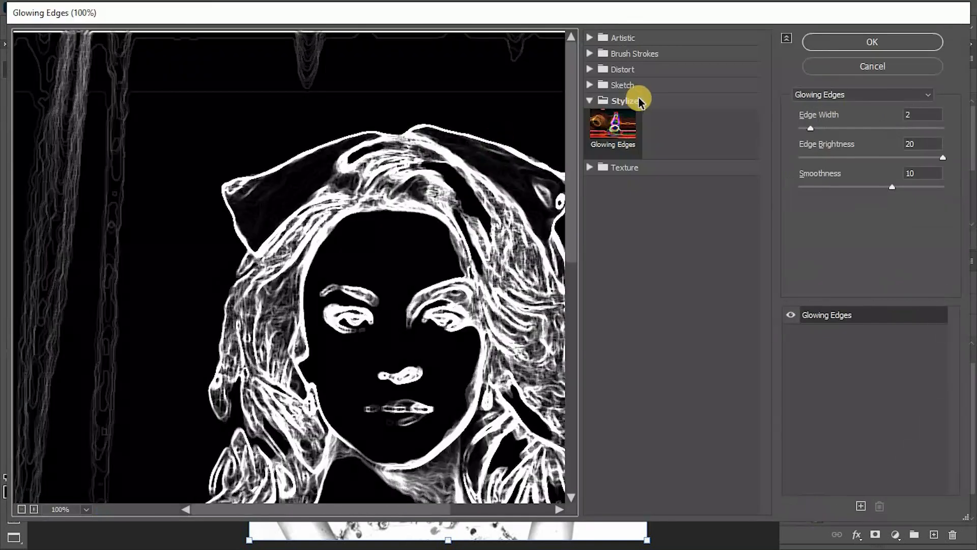
click(618, 127)
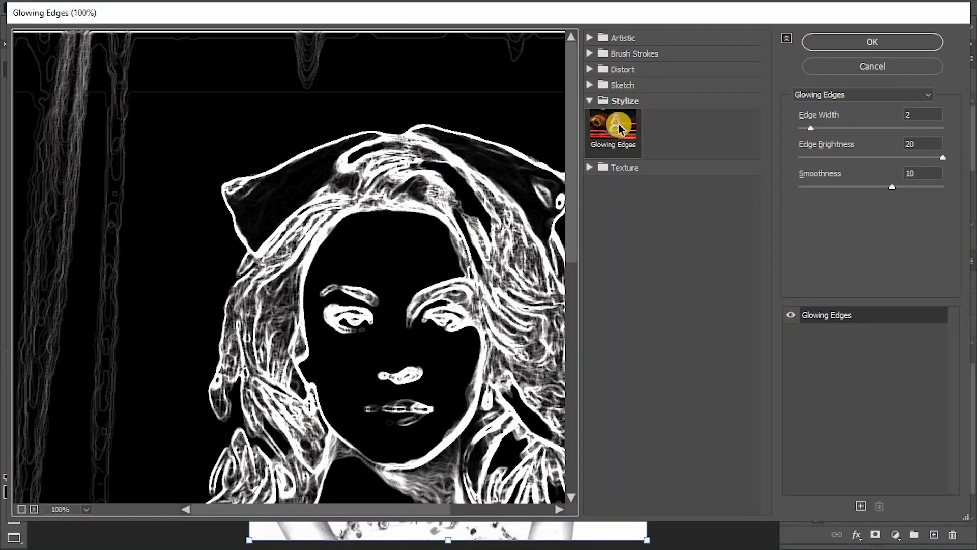
click(620, 133)
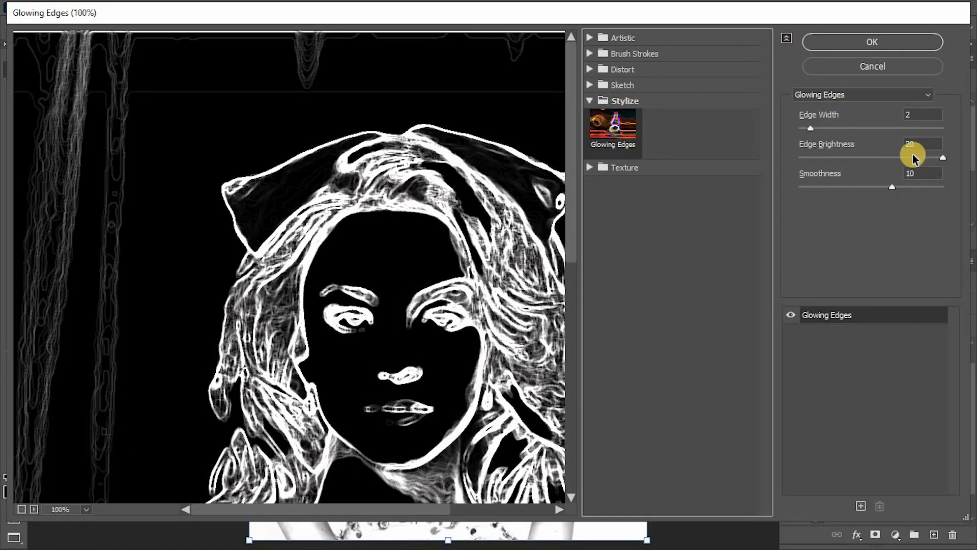
mouse_move(811, 128)
mouse_down()
mouse_move(801, 131)
mouse_move(810, 129)
mouse_up()
drag(892, 187, 837, 190)
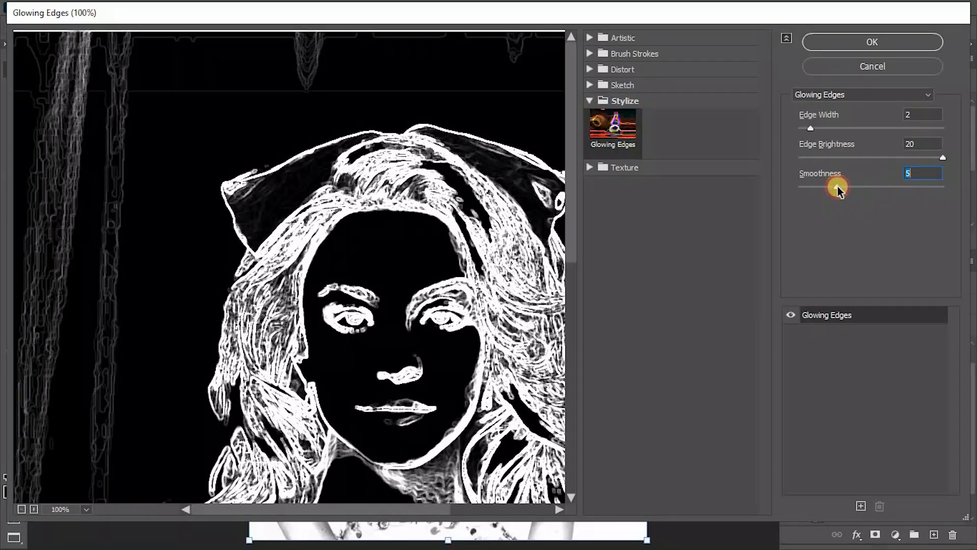
click(881, 41)
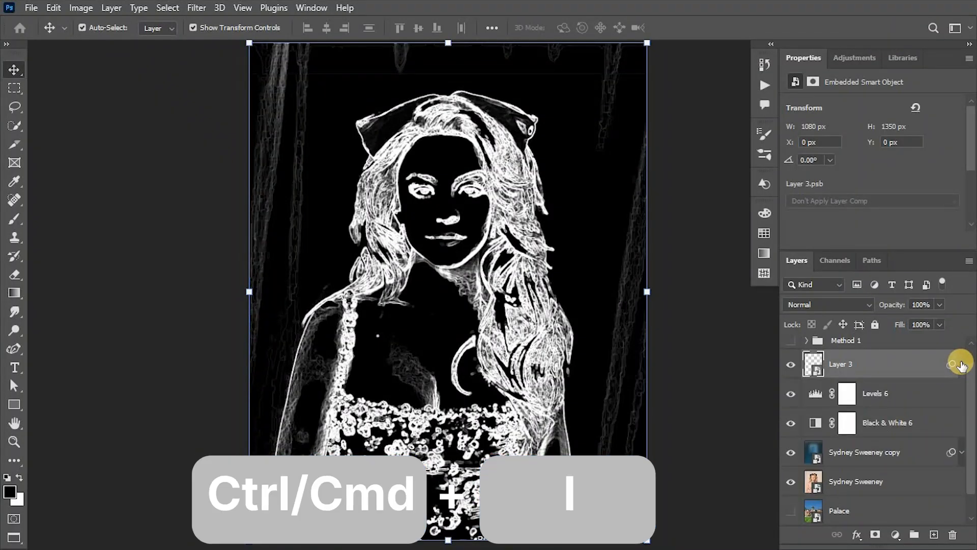
key(ctrl+i)
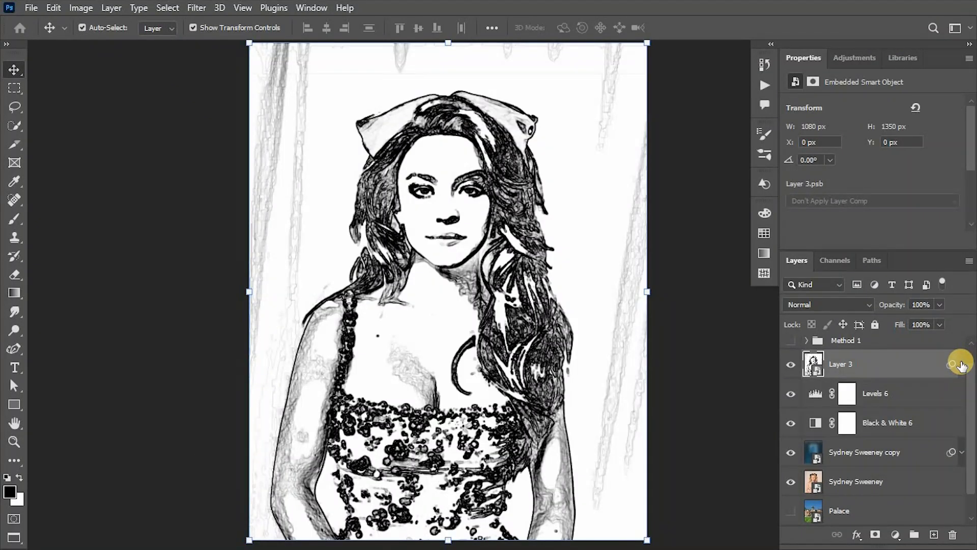
click(940, 305)
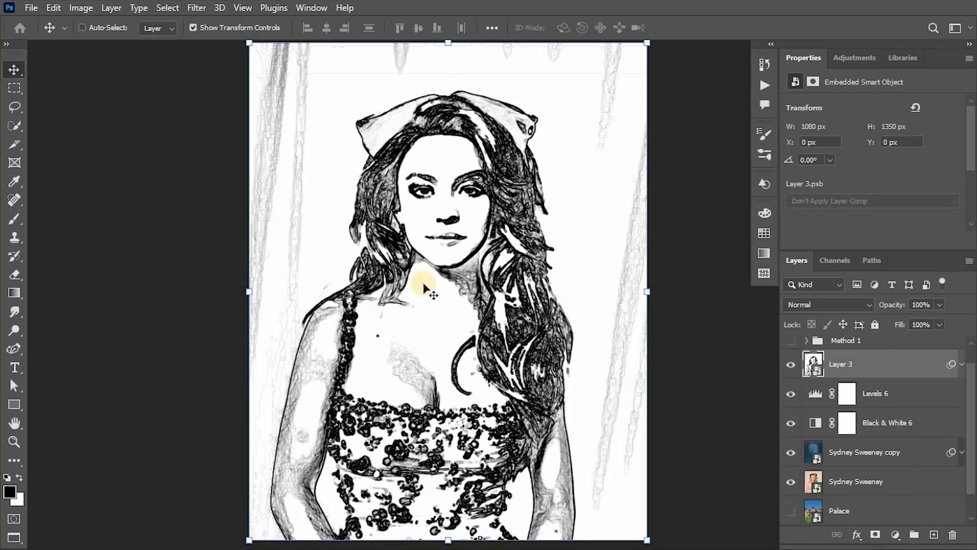
Step: Gather the Sydney Sweeney sketch layers into a group named Method 2 and compare it with the original photo
shift+click(861, 452)
key(ctrl+g)
click(791, 385)
click(790, 386)
click(791, 385)
click(791, 385)
click(791, 385)
click(790, 385)
click(857, 405)
key(Delete)
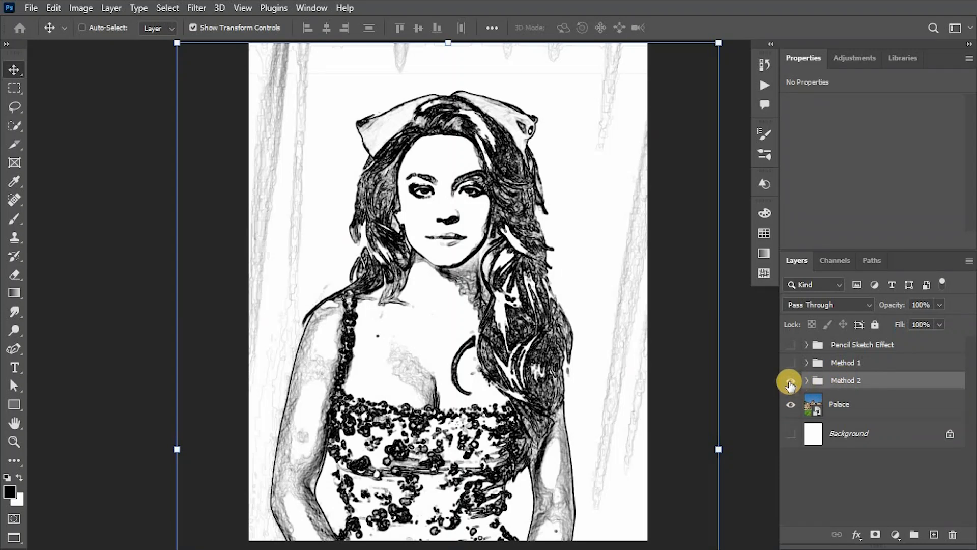
Step: Hide the Method 2 group and duplicate the Palace layer
click(791, 385)
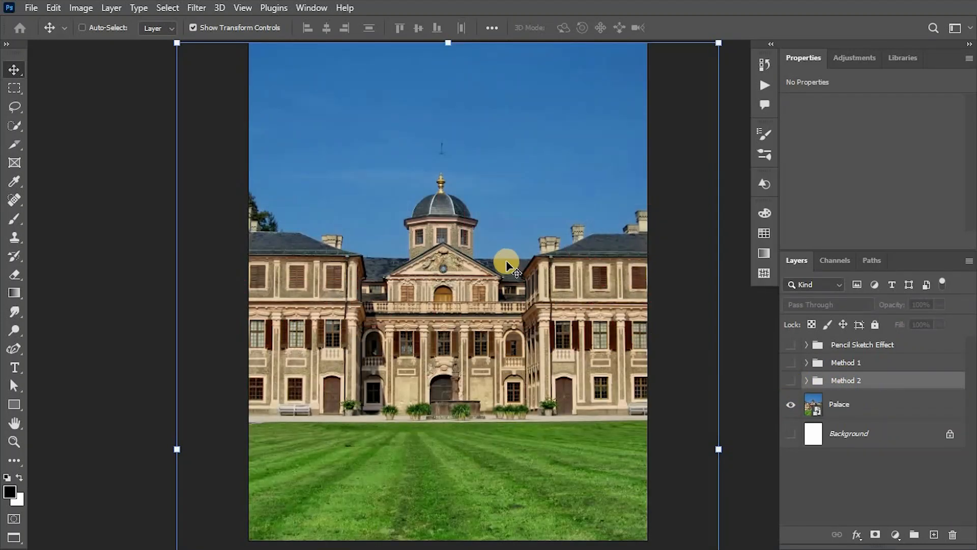
click(898, 402)
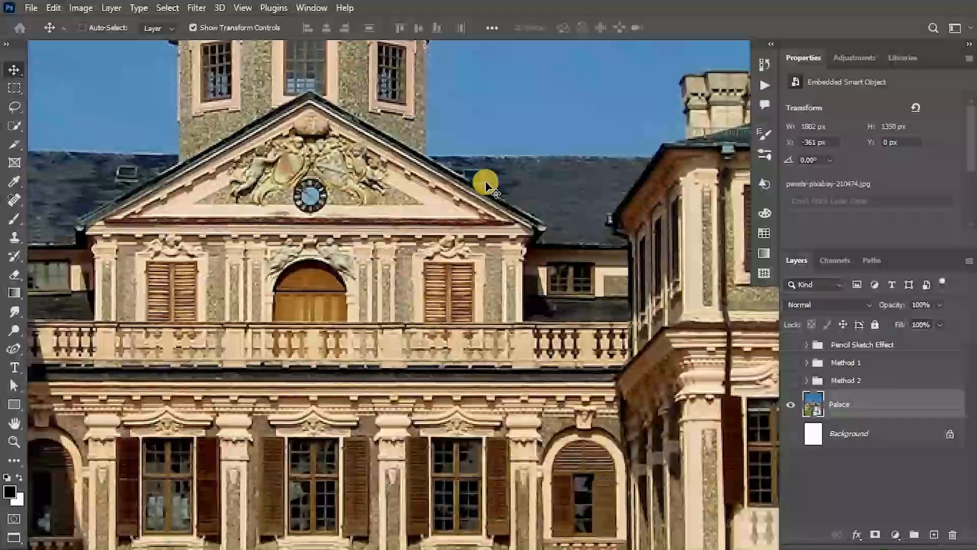
click(836, 435)
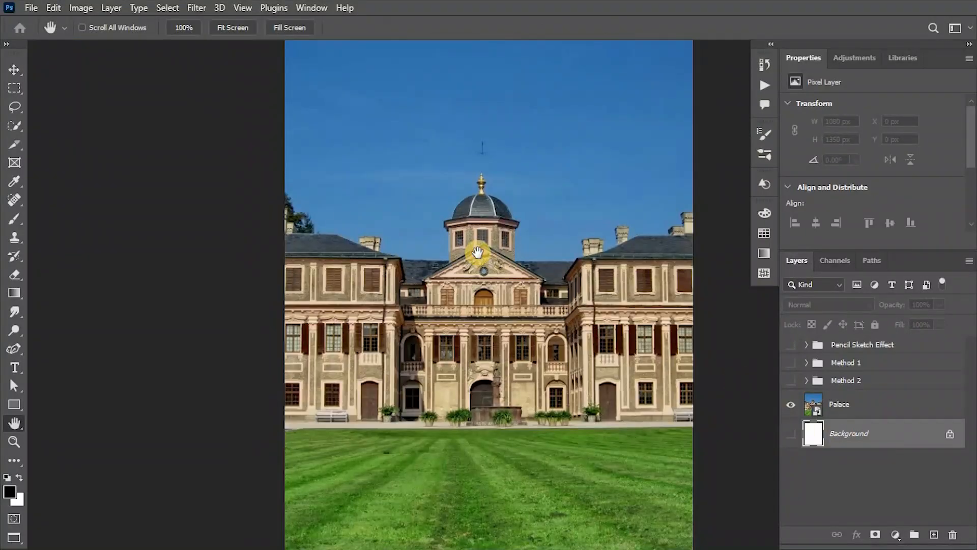
click(882, 415)
key(ctrl+j)
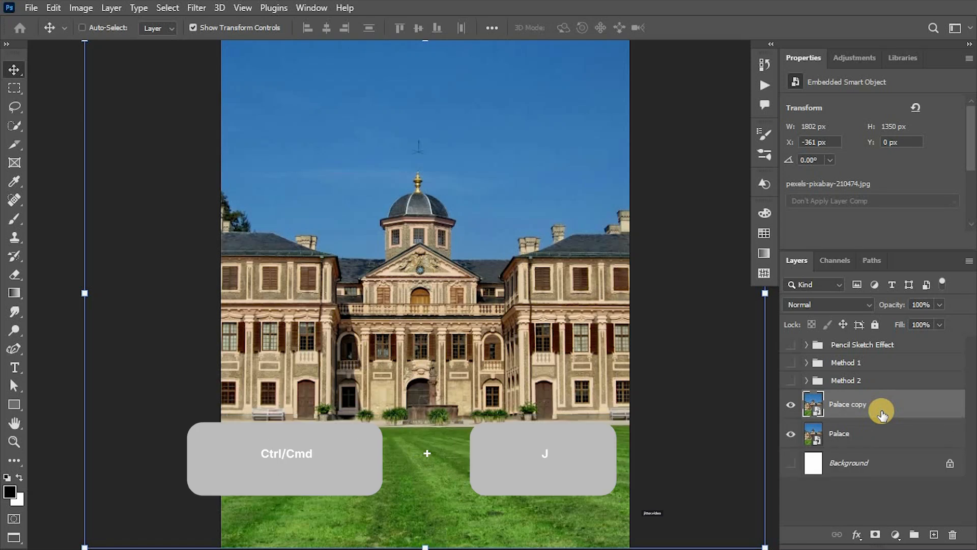
Step: Apply the Find Edges filter to the Palace copy
click(196, 8)
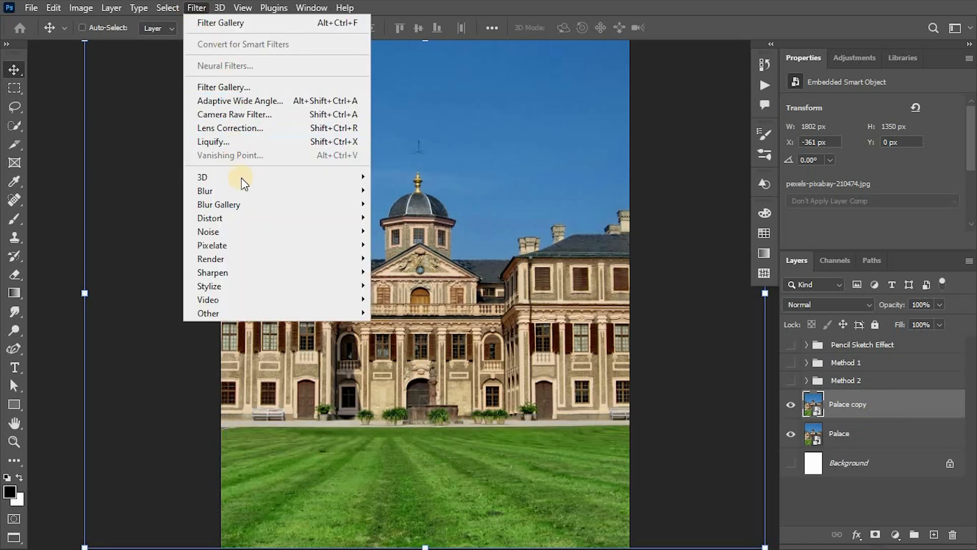
mouse_move(254, 286)
click(399, 324)
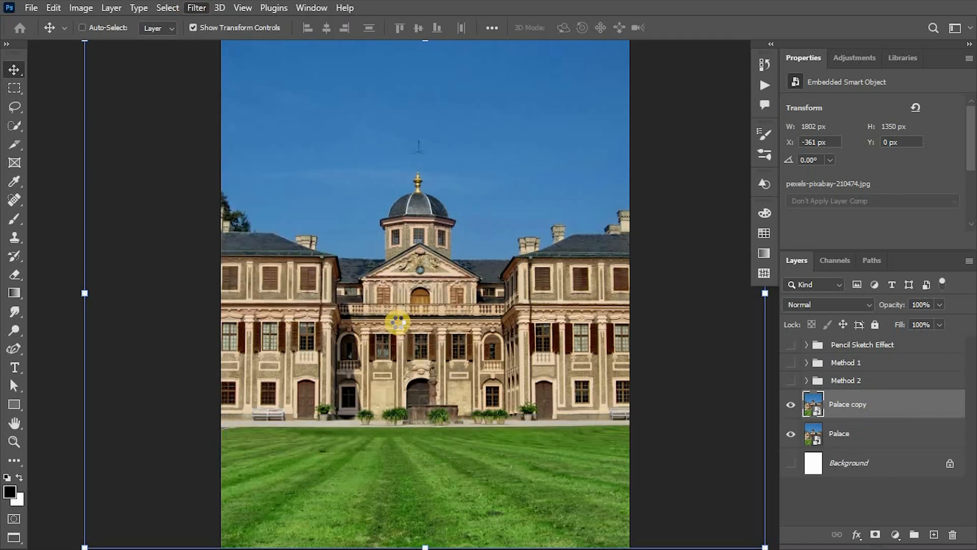
key(ctrl+plus)
key(ctrl+plus)
key(ctrl+plus)
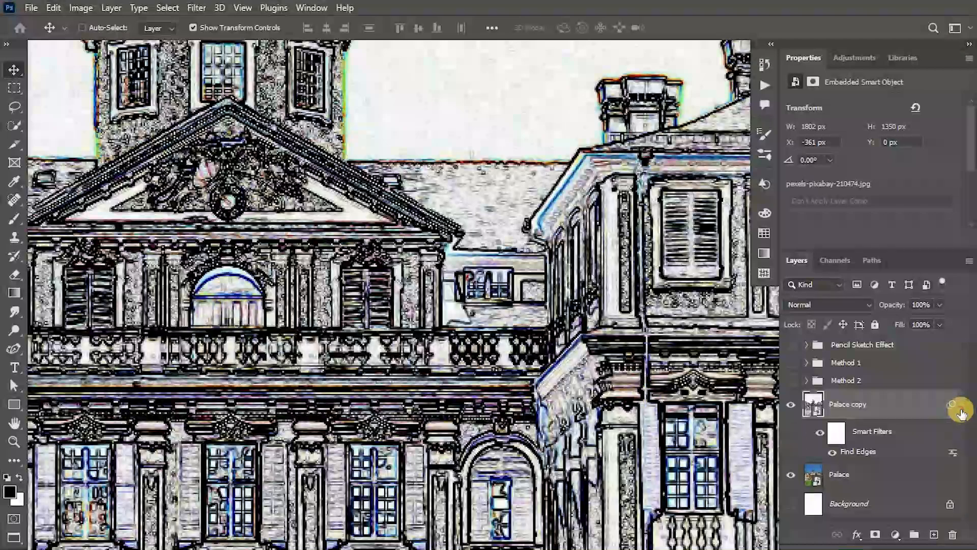
Step: Add a Black & White adjustment layer above the Palace copy, with its smart filter list collapsed
click(962, 404)
click(895, 534)
click(864, 416)
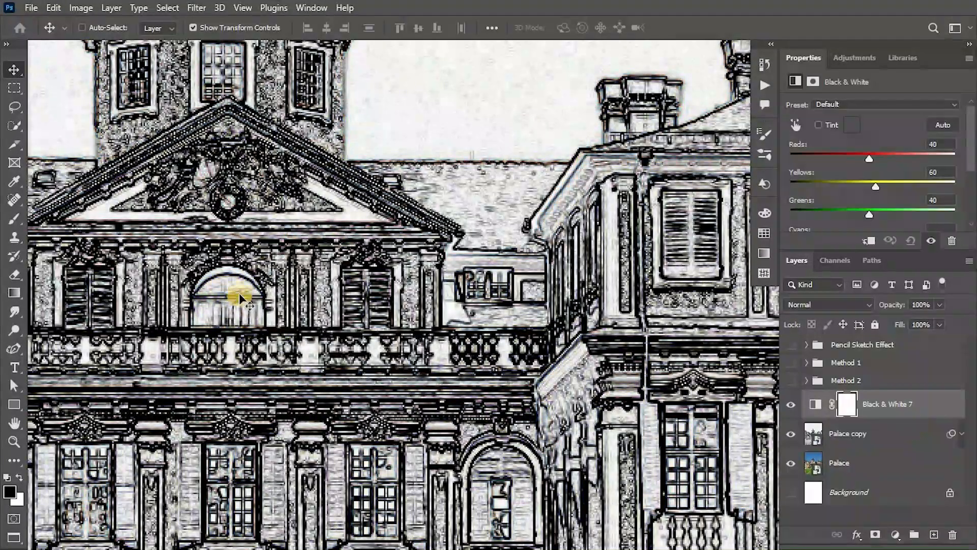
Step: Add a Levels adjustment layer above the Black & White one with black input level 54 and white output level 230
click(895, 534)
click(912, 339)
drag(971, 153, 972, 186)
drag(958, 205, 929, 205)
drag(827, 160, 839, 161)
drag(930, 205, 945, 205)
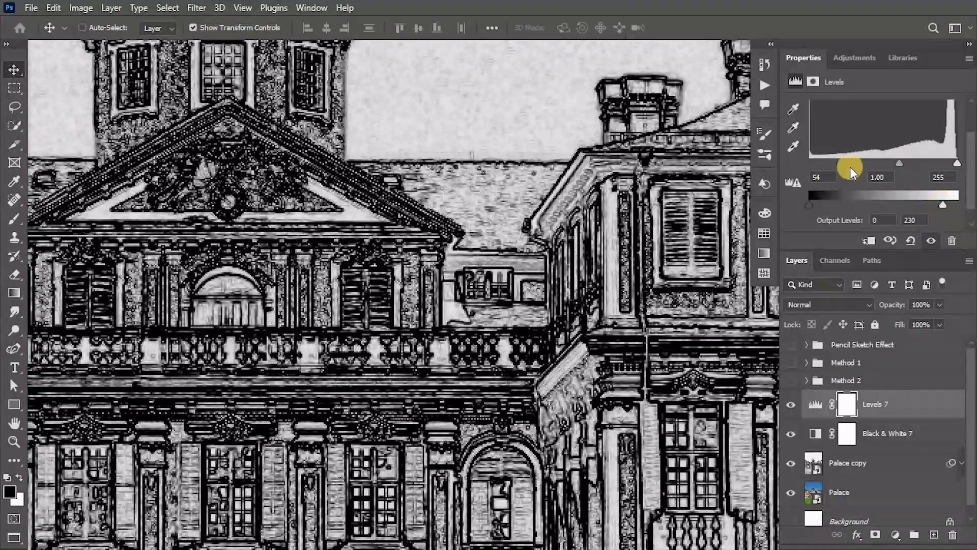
key(ctrl+0)
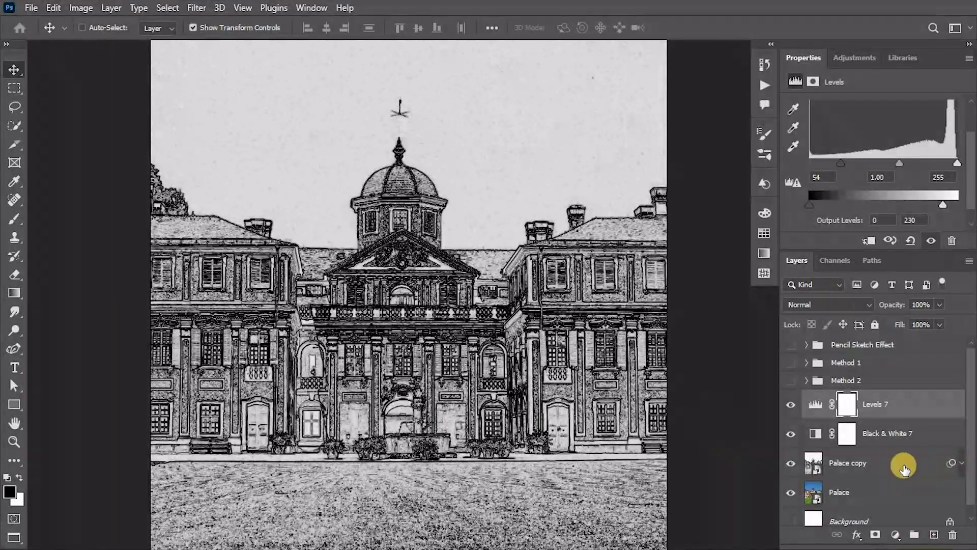
Step: Group the Levels, Black & White and Palace copy layers and toggle the group to compare it with the original photo
shift+click(904, 468)
key(ctrl+g)
click(791, 398)
click(791, 398)
click(791, 398)
click(791, 398)
click(791, 398)
click(791, 398)
Step: Group the palace sketch together with the Palace layer and name the new group Method 3
shift+click(846, 422)
key(ctrl+g)
double_click(845, 398)
text(Method 3)
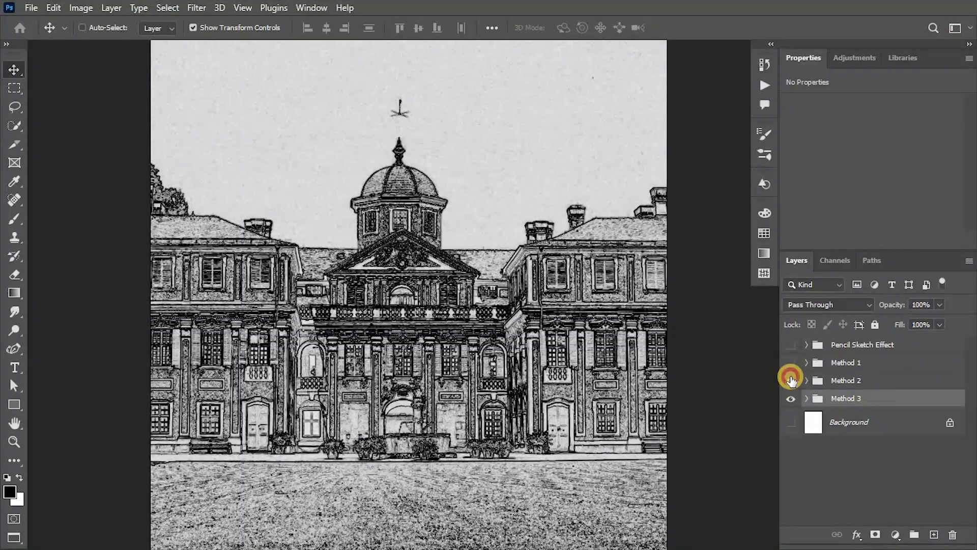
Step: Make the Method 2 and Method 1 groups visible again and select Method 1
click(792, 378)
click(791, 361)
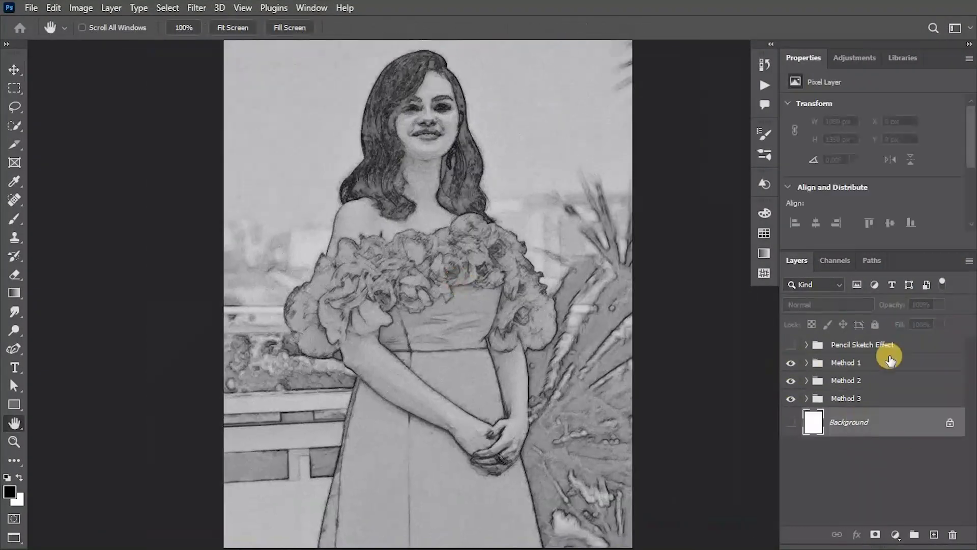
click(874, 361)
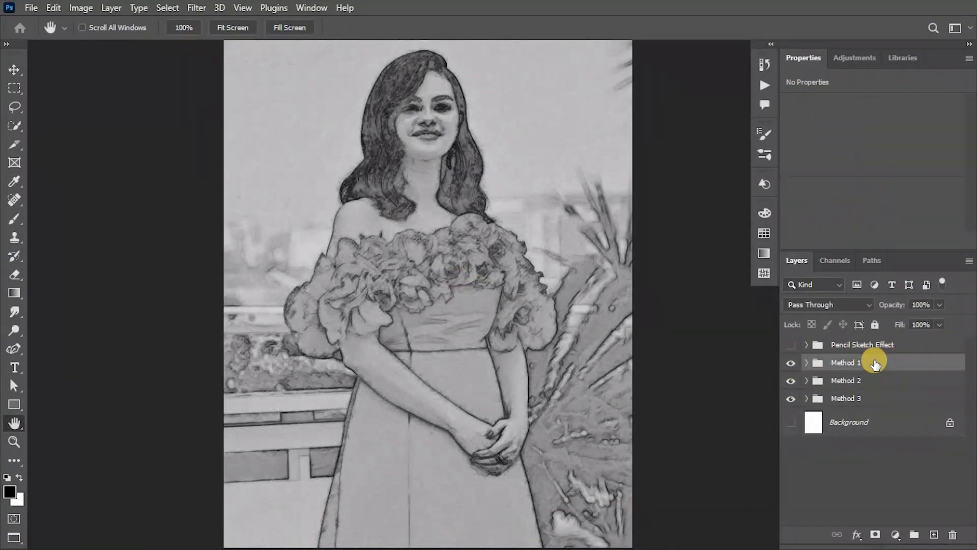
Step: Copy the paper-texture layer out of the Pencil Sketch Effect group, place it above Method 1 and make it visible
click(807, 345)
drag(871, 451, 906, 484)
click(808, 345)
click(786, 371)
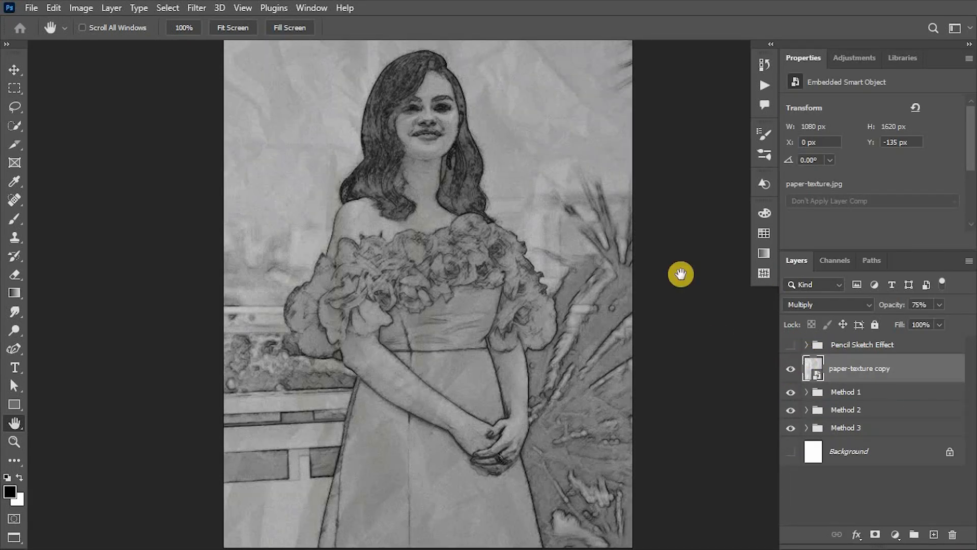
Step: Check the paper texture's blend mode and examine the textured Method 1 sketch up close and in full view
click(832, 304)
key(Escape)
scroll(427, 238, up, 3)
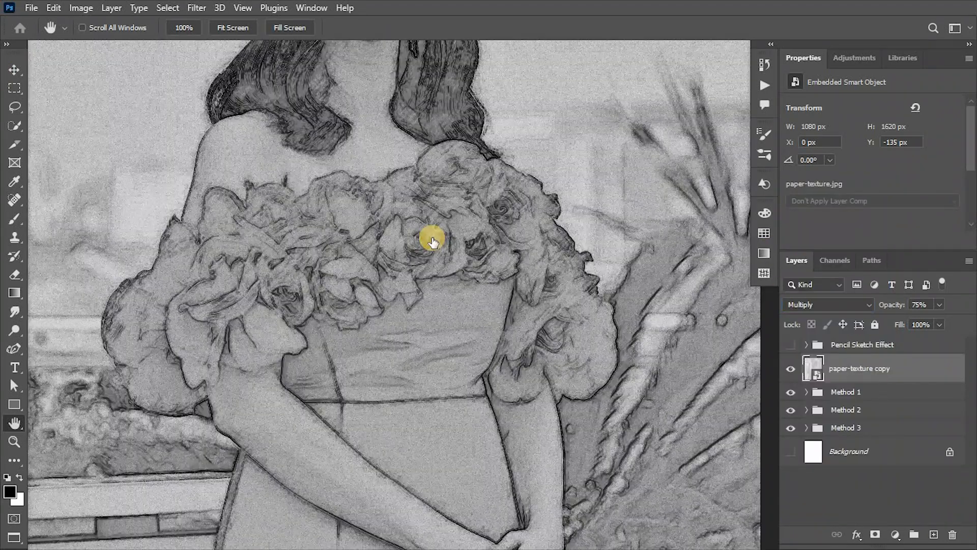
scroll(415, 231, down, 3)
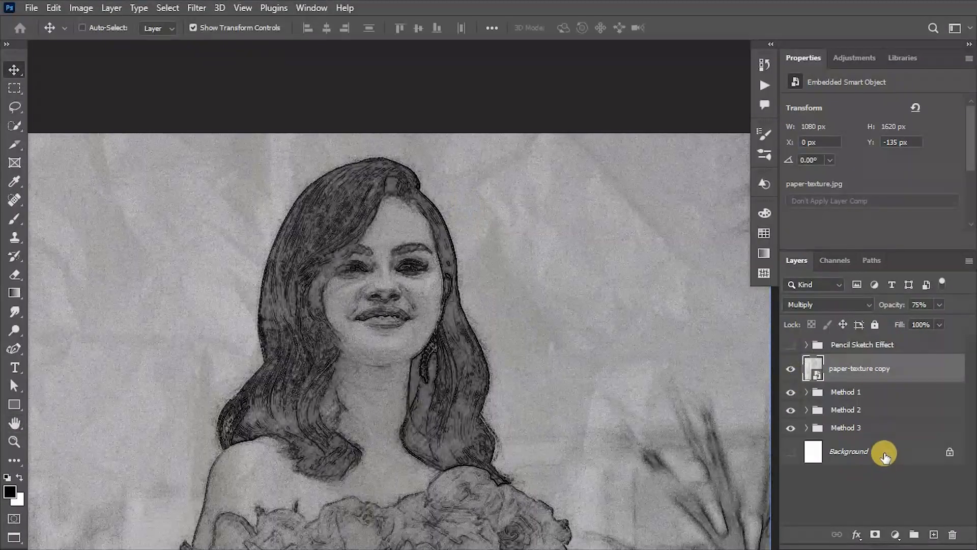
click(884, 457)
key(ctrl+0)
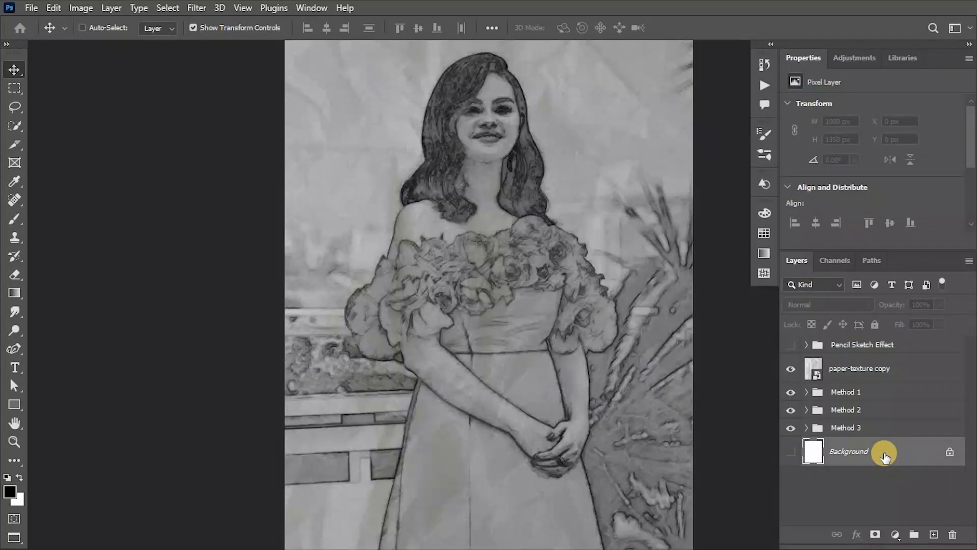
key(h)
drag(517, 255, 448, 253)
key(v)
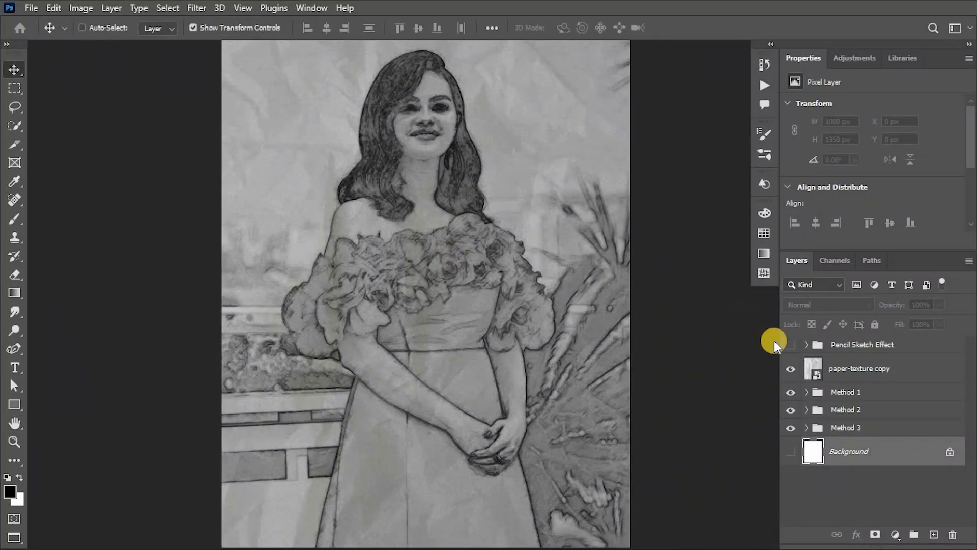
Step: Toggle the Method 1 and Method 2 groups to view each of the three sketches under the paper texture
click(791, 391)
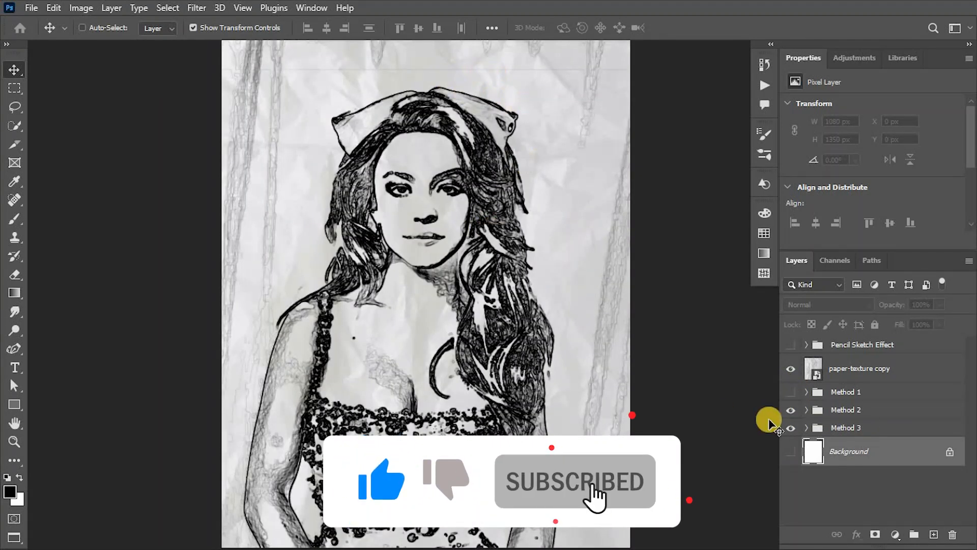
click(795, 410)
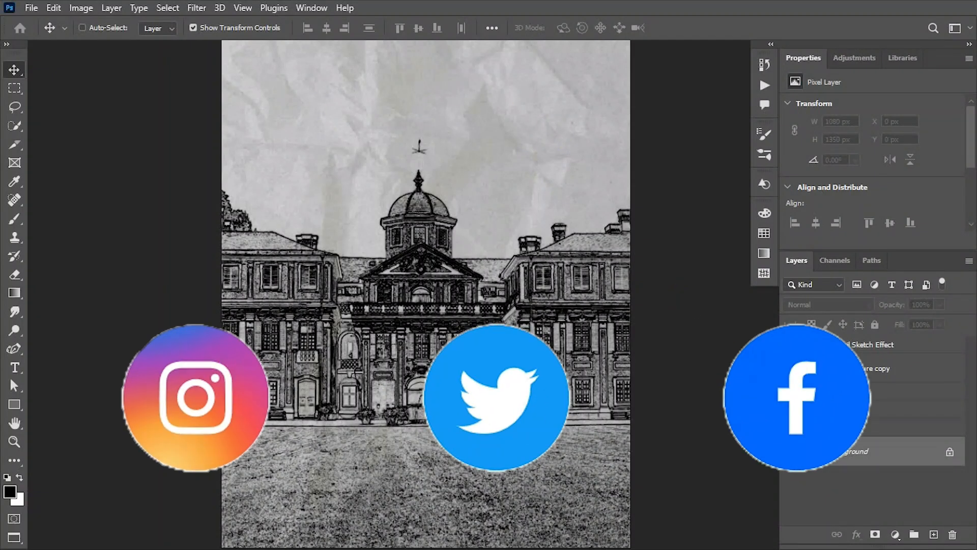
click(792, 393)
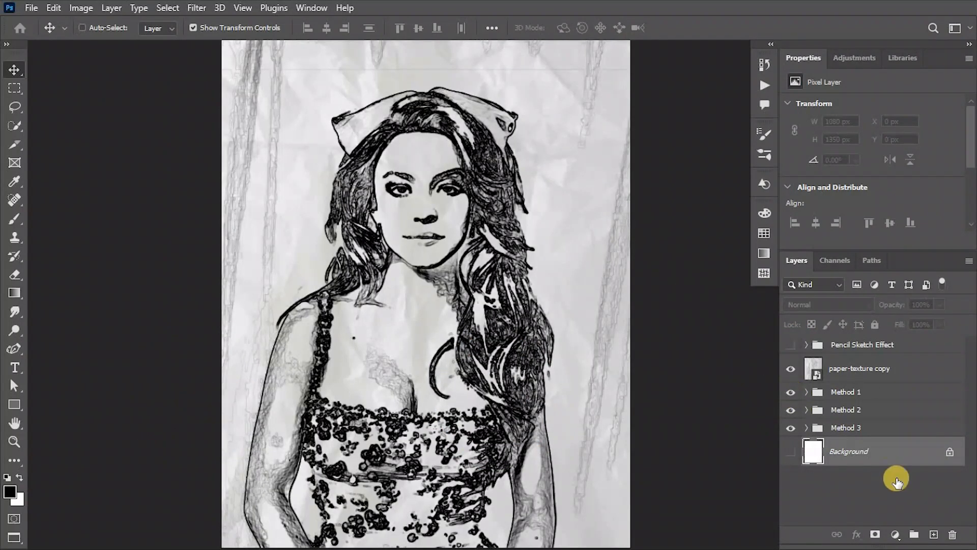